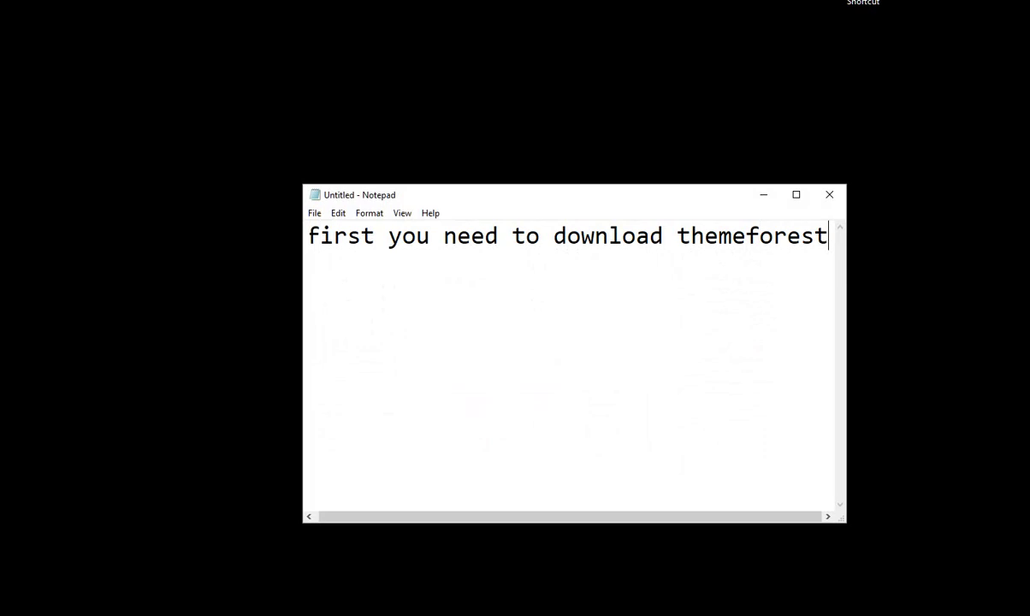
- Continue the Notepad note with "file." on a new line, followed by the line "then unzip file. open folder like this"
key(Return)
text(file)
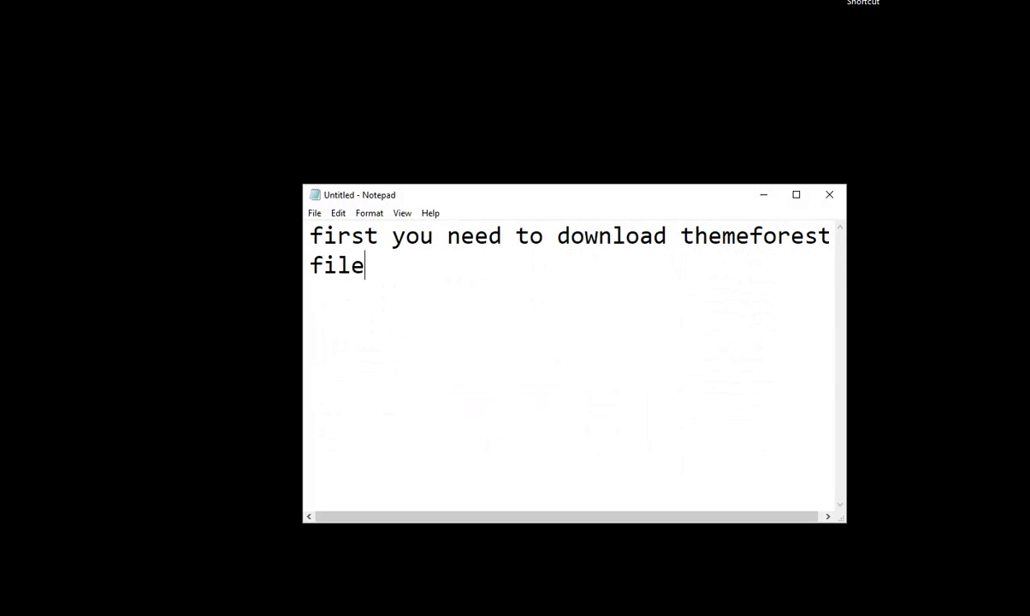
text(.)
key(Return)
text(then )
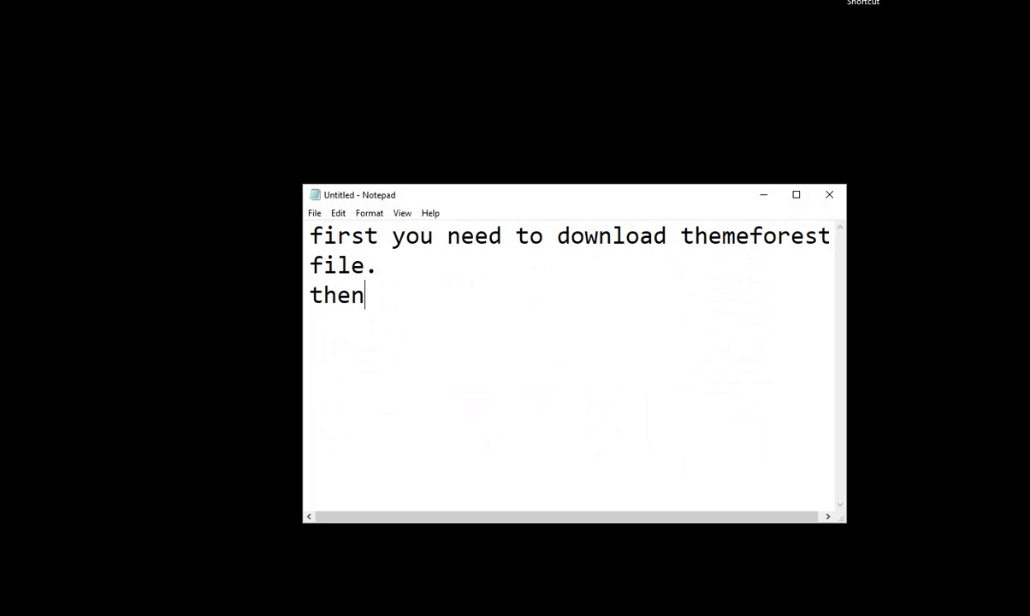
text(unzip file)
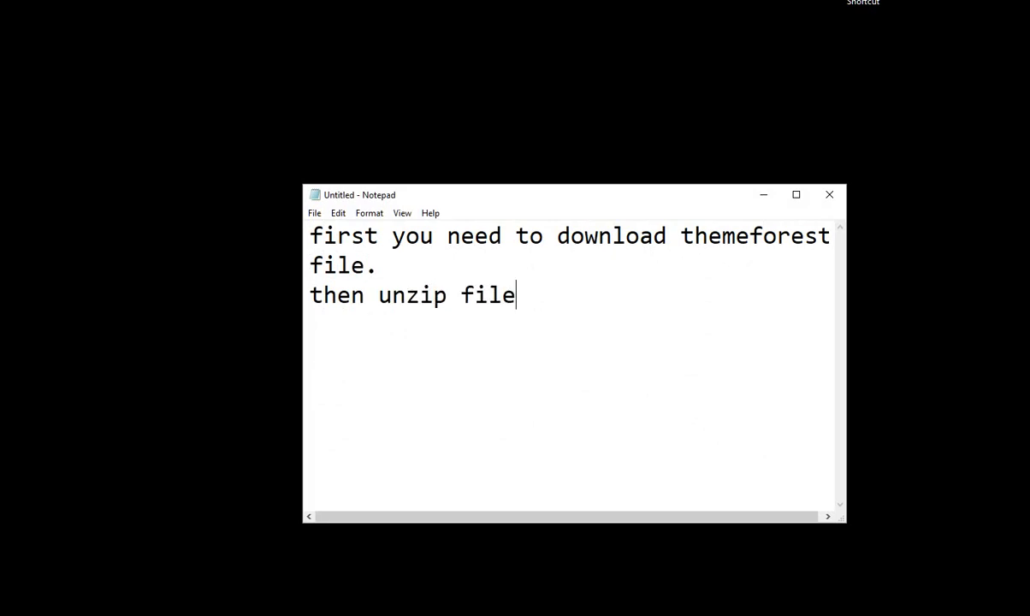
text(. open folde)
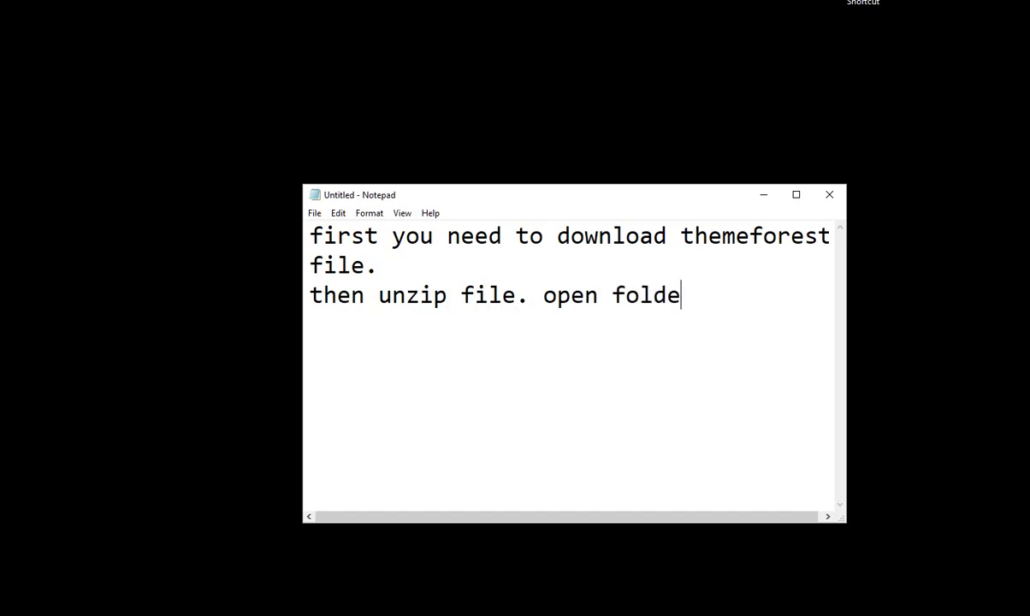
text(r like this)
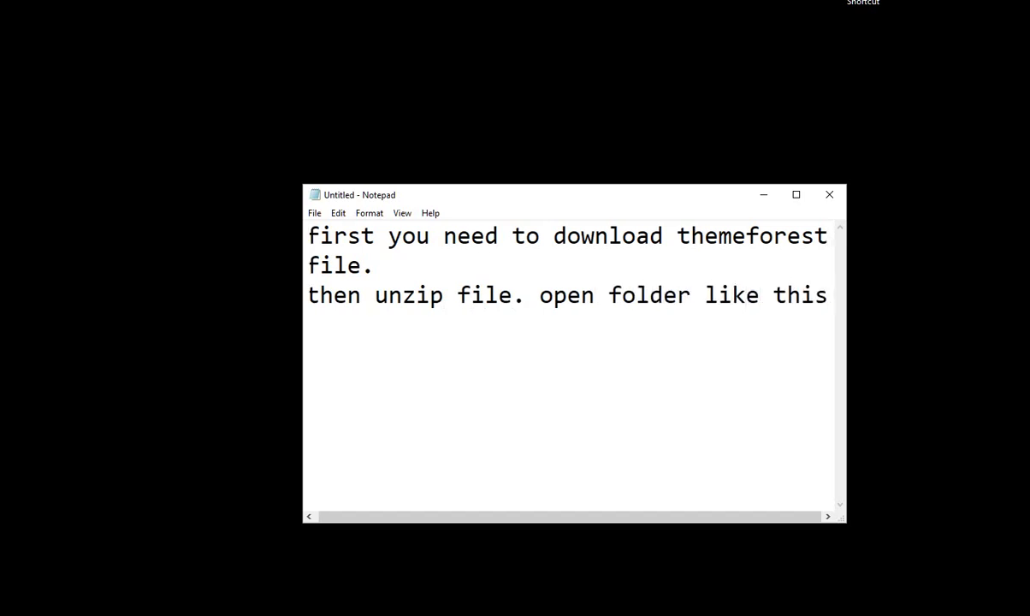
- Switch to File Explorer, open the theme_files folder and copy piko-stock.zip to the desktop
key(alt+Tab)
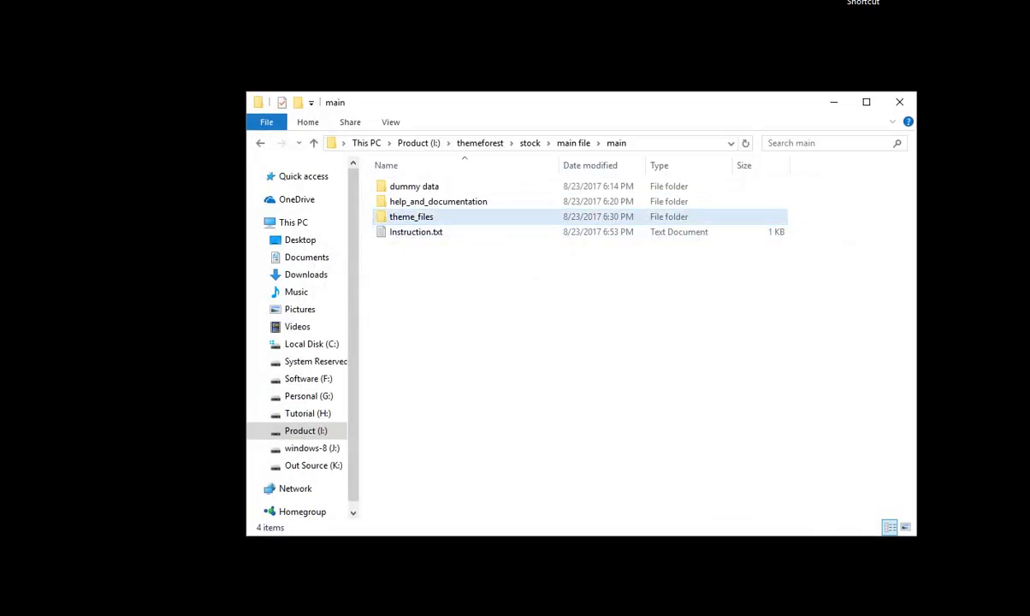
key(Return)
key(Down)
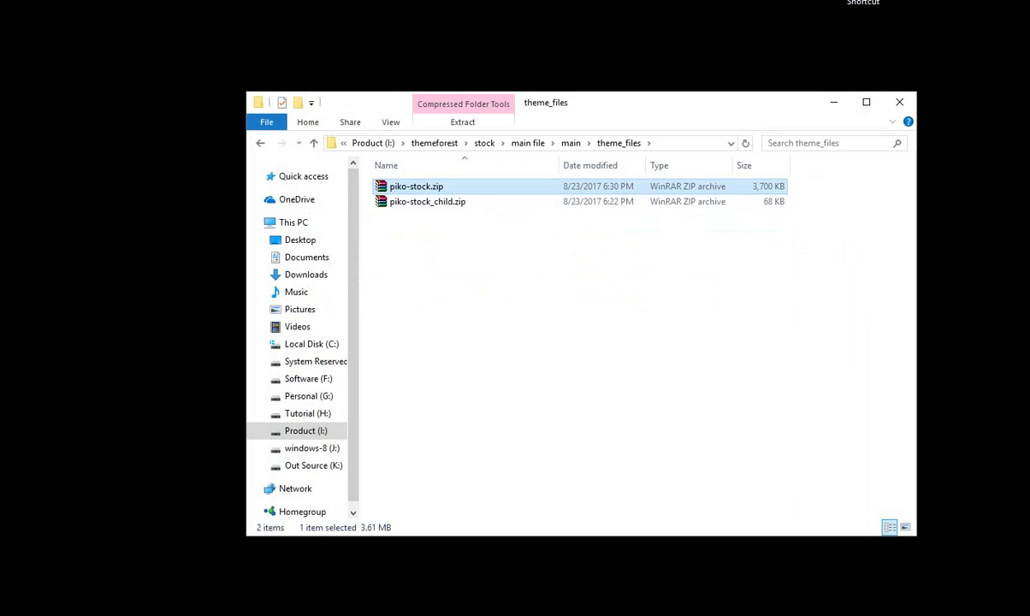
right_click(152, 178)
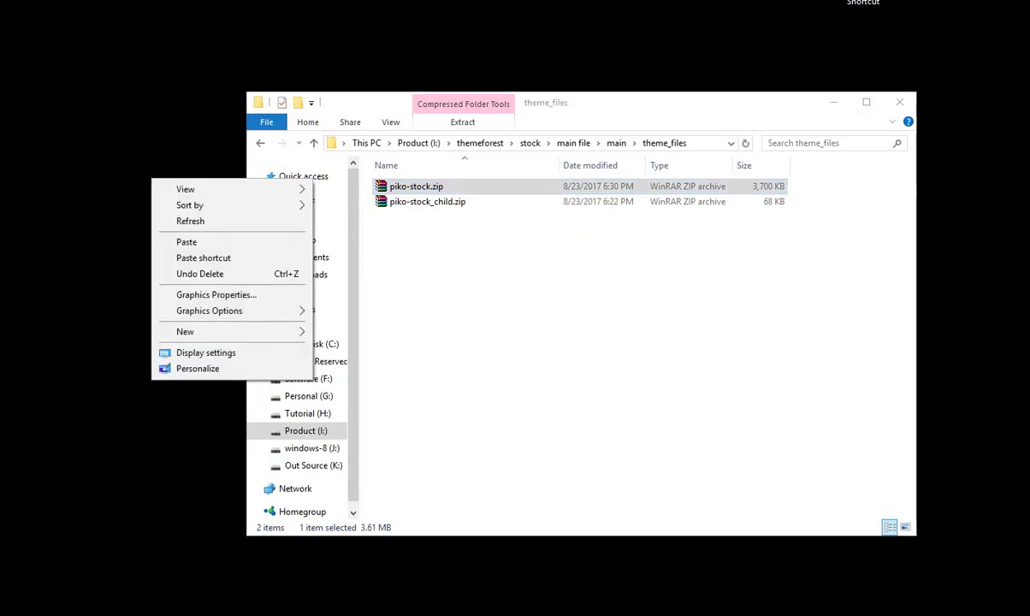
click(187, 243)
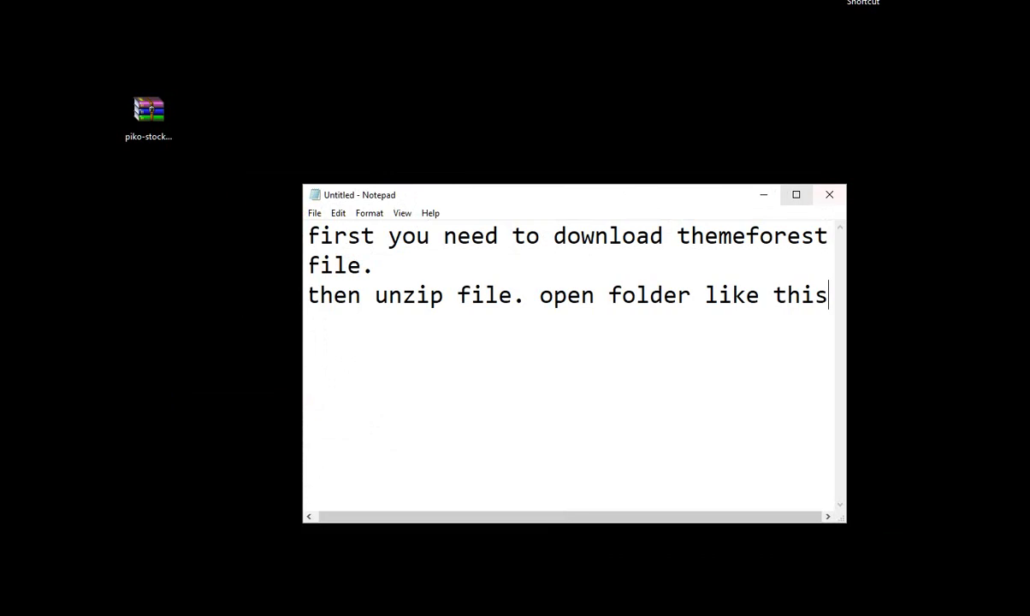
- Close the Notepad note and select the piko-stock archive on the desktop
click(828, 195)
click(563, 325)
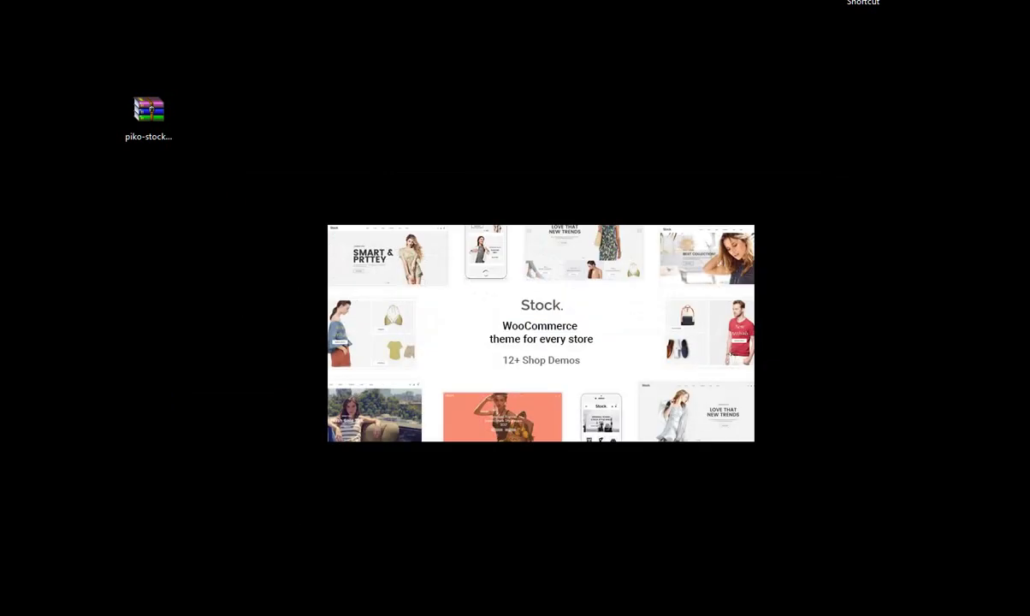
click(149, 120)
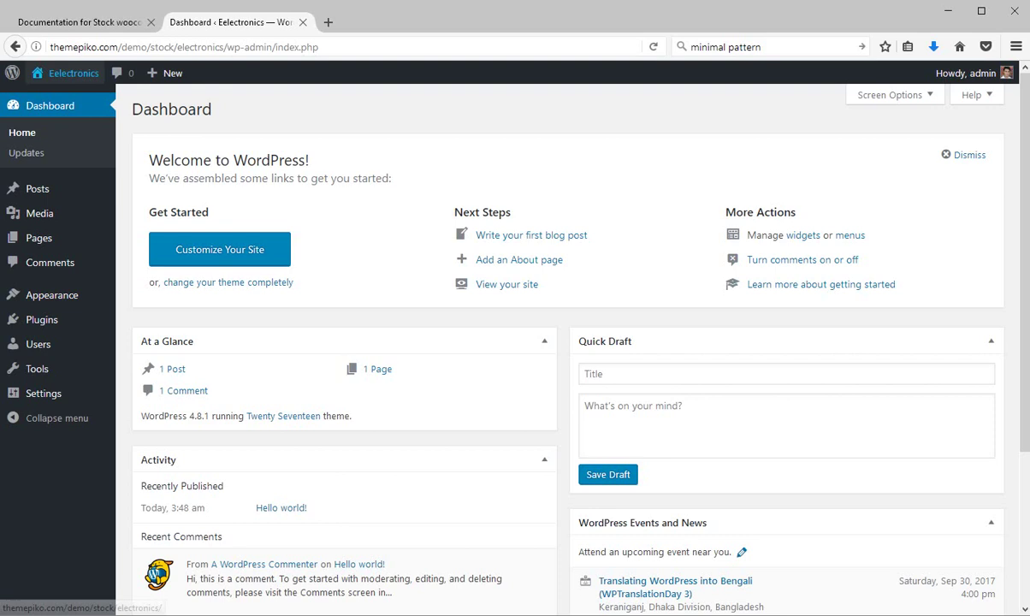
- In the WordPress admin in Firefox, go to the themes page and open the form for uploading a new theme
mouse_move(73, 73)
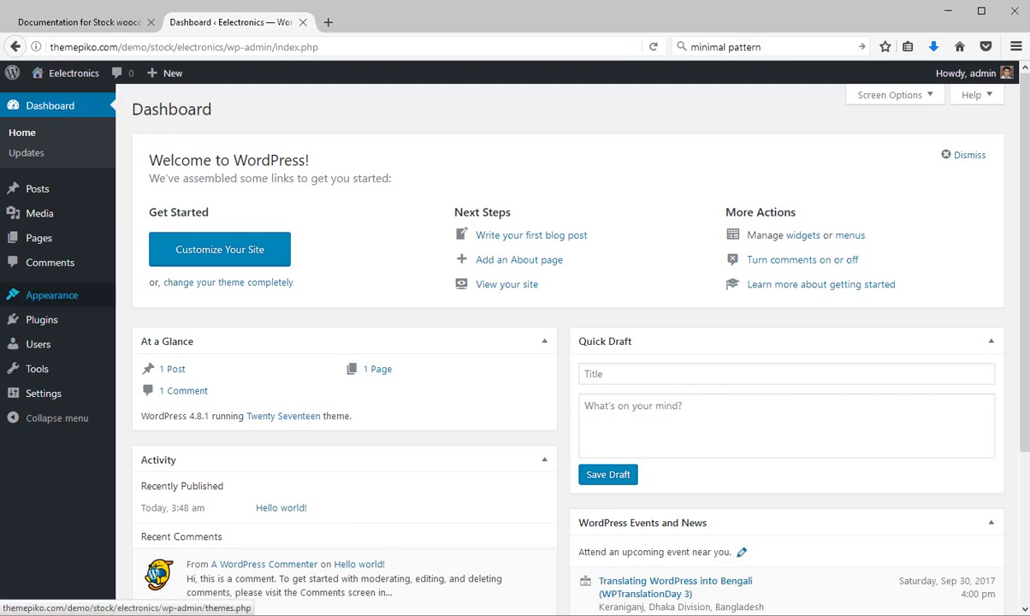
mouse_move(52, 294)
click(141, 297)
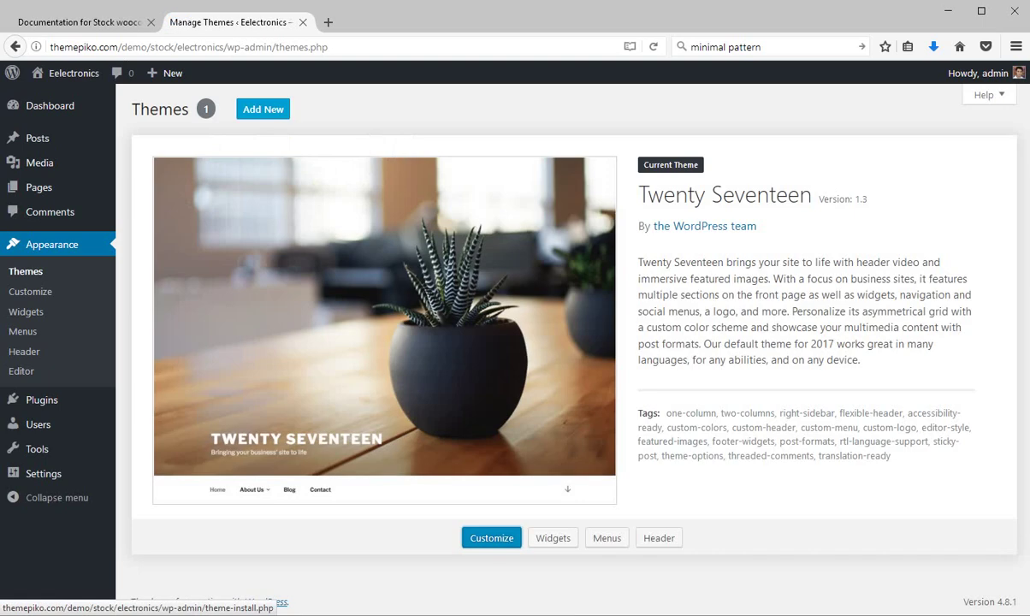
click(262, 109)
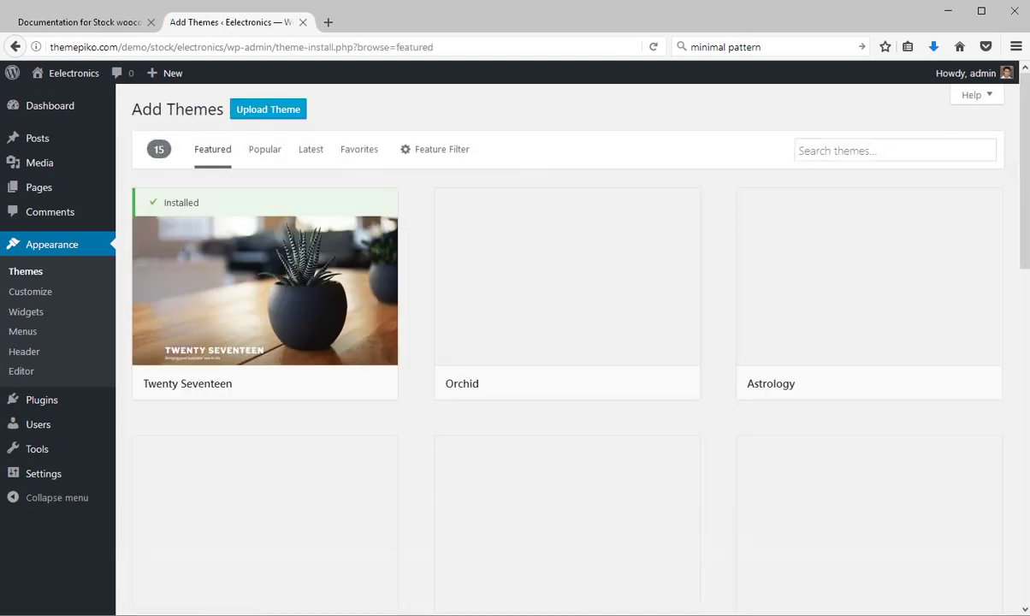
click(265, 109)
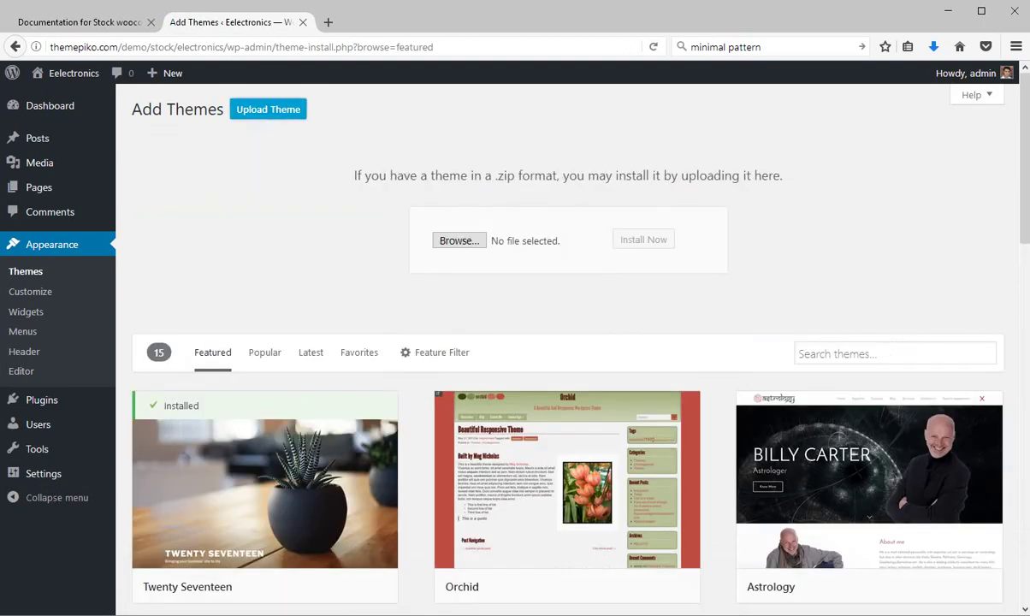
- Upload piko-stock.zip from the desktop, install it as a theme and activate it
click(453, 240)
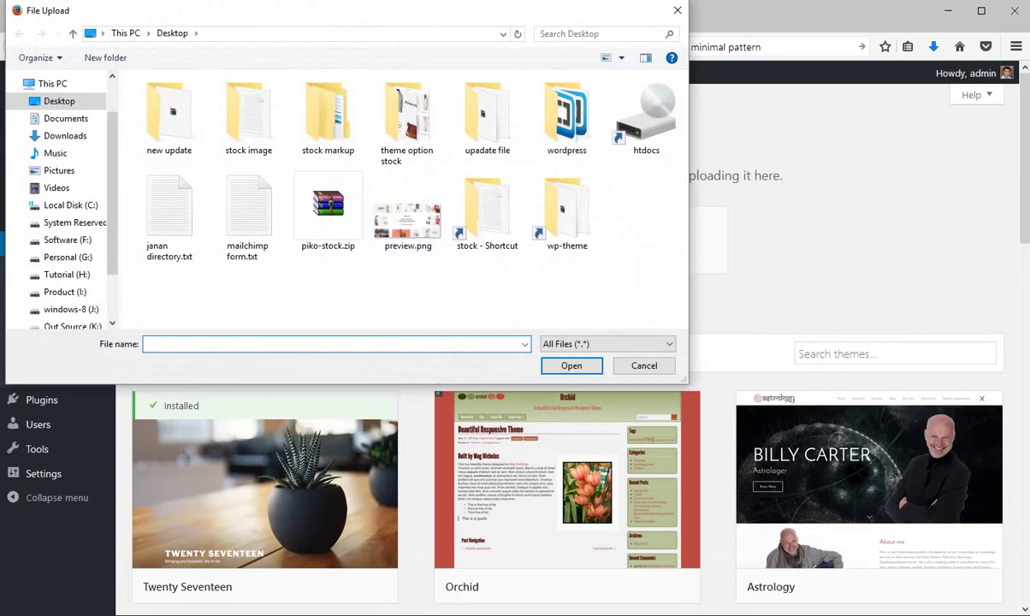
click(327, 210)
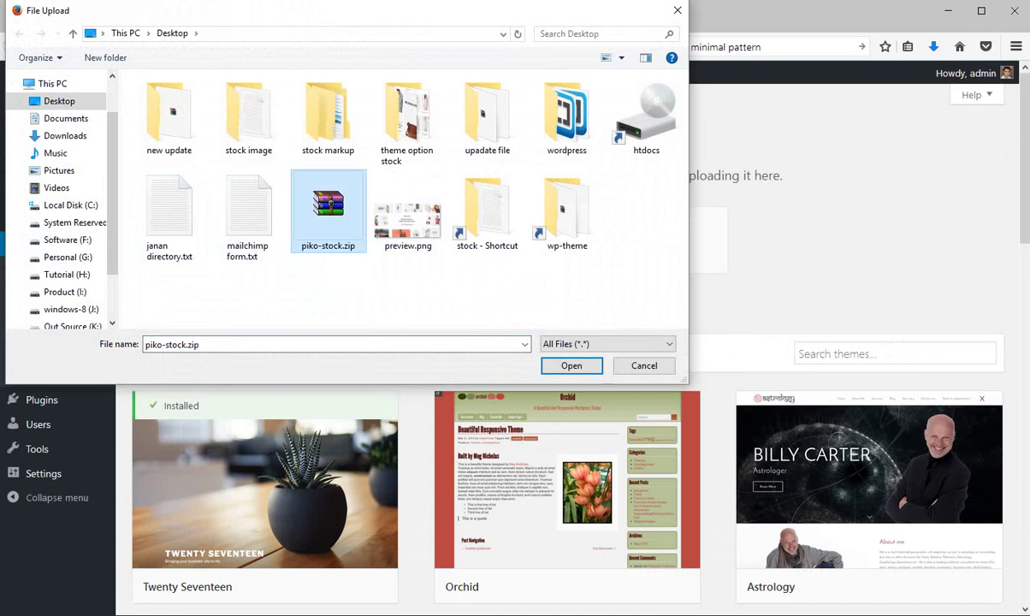
key(Return)
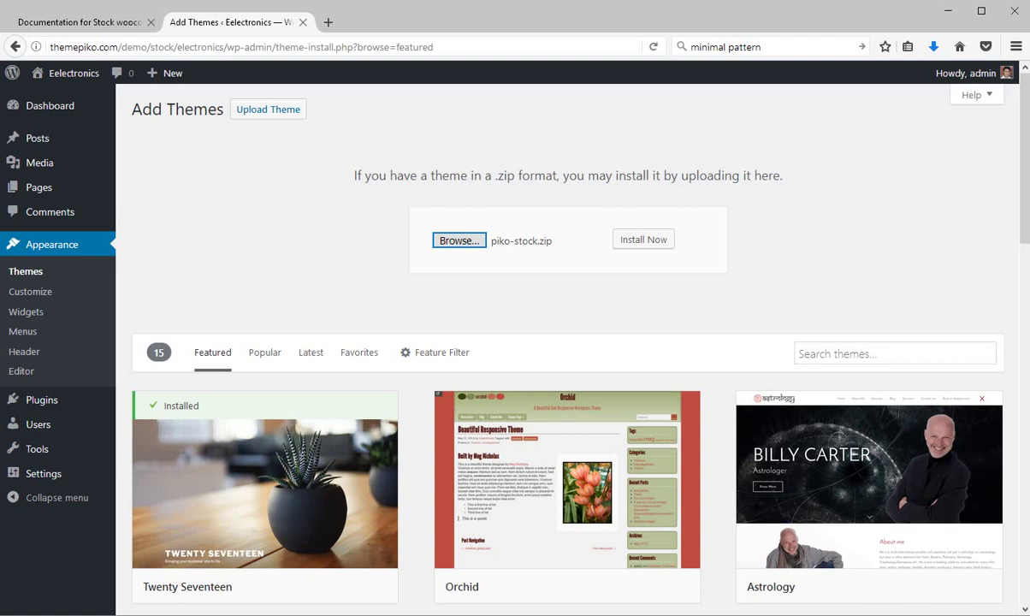
click(642, 238)
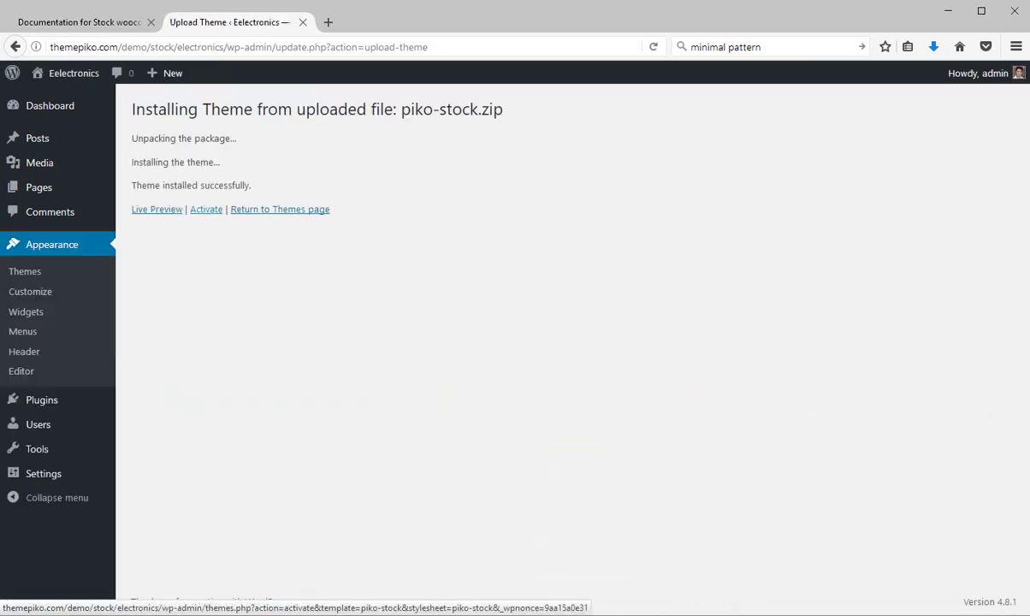
click(205, 209)
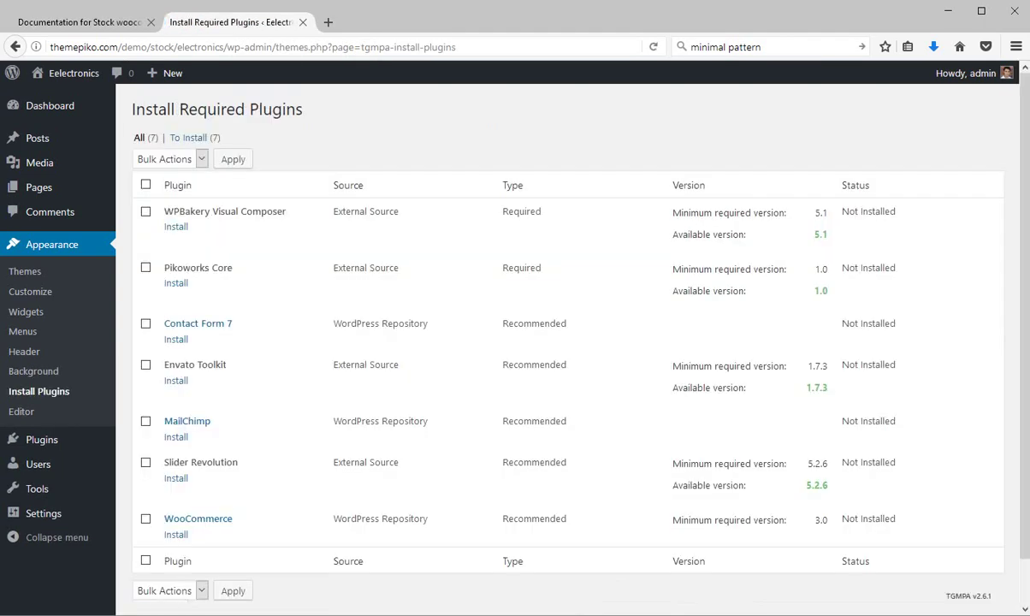
- Select all plugins on the Install Required Plugins page, bulk install them and review the installation log
click(145, 185)
click(170, 159)
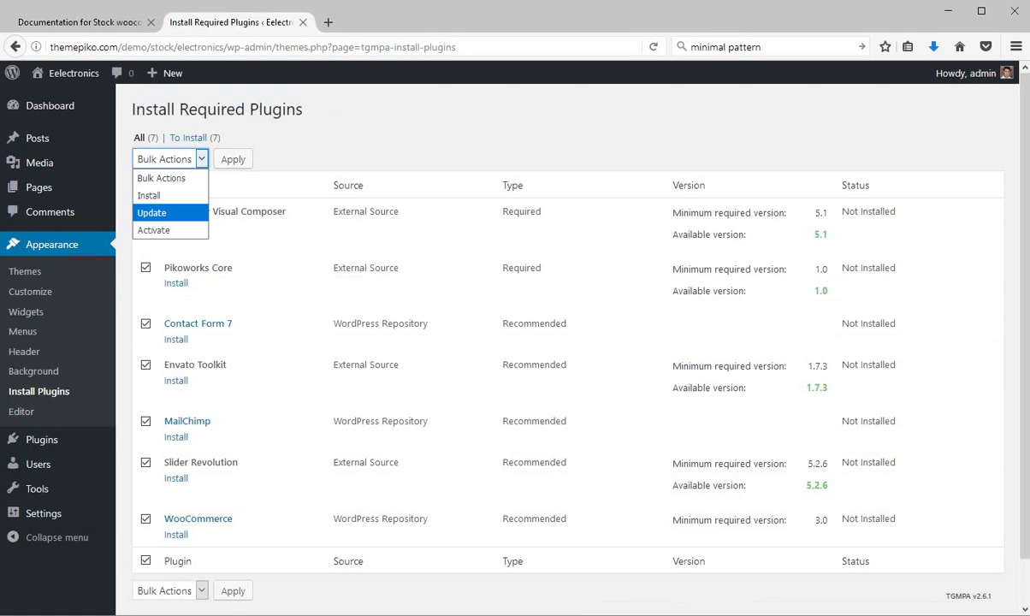
click(149, 195)
click(232, 159)
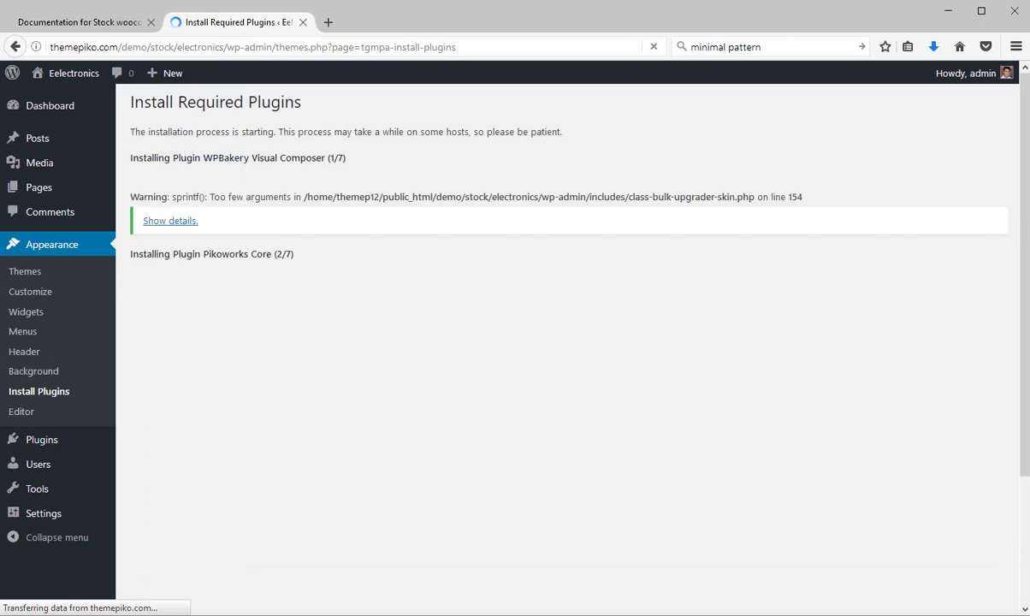
scroll(567, 342, down, 2)
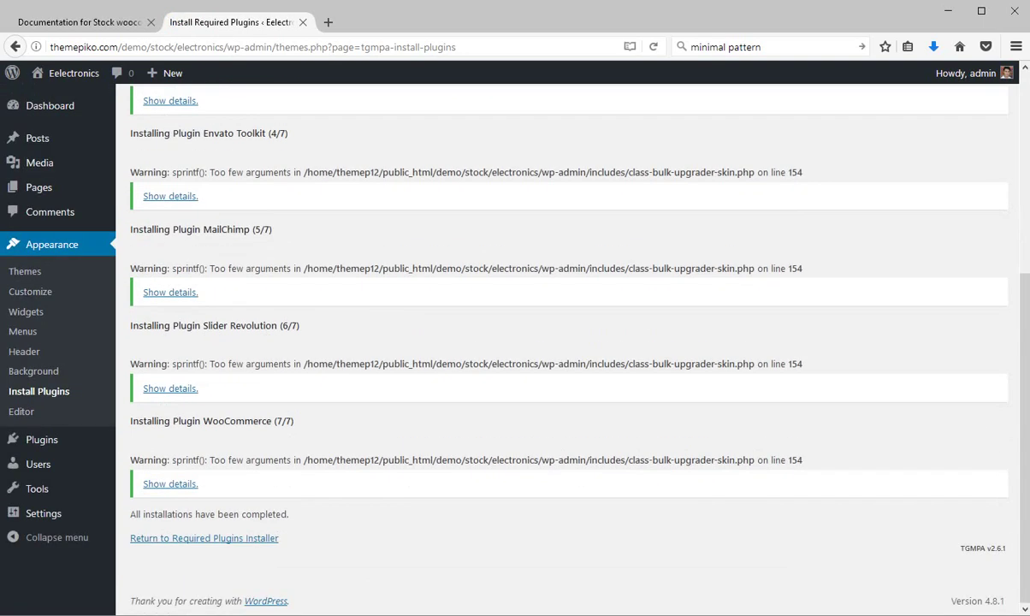
scroll(568, 349, up, 4)
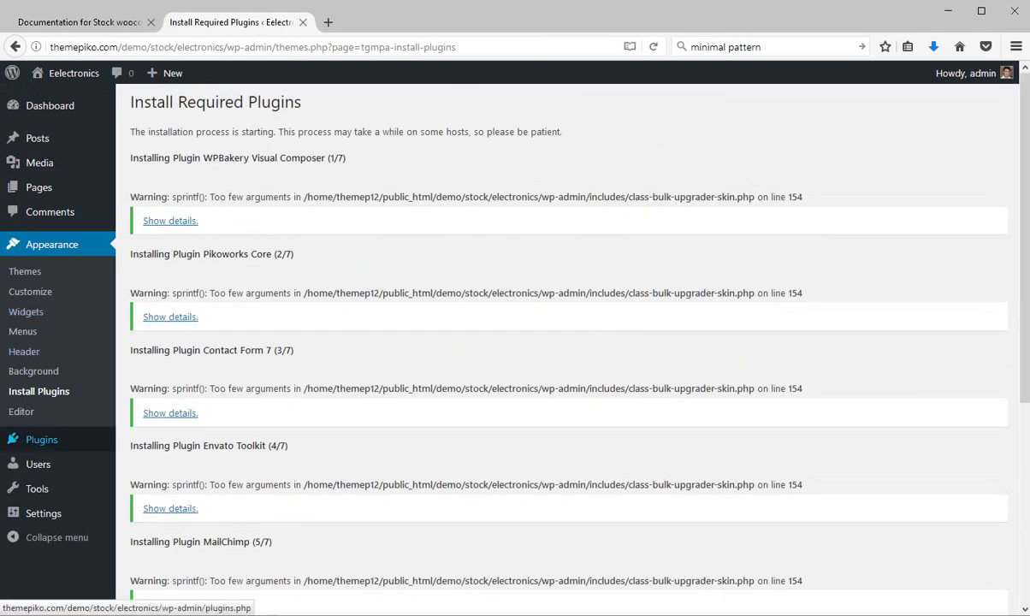
- Open the installed plugins list and activate all plugins with a single bulk action
click(41, 439)
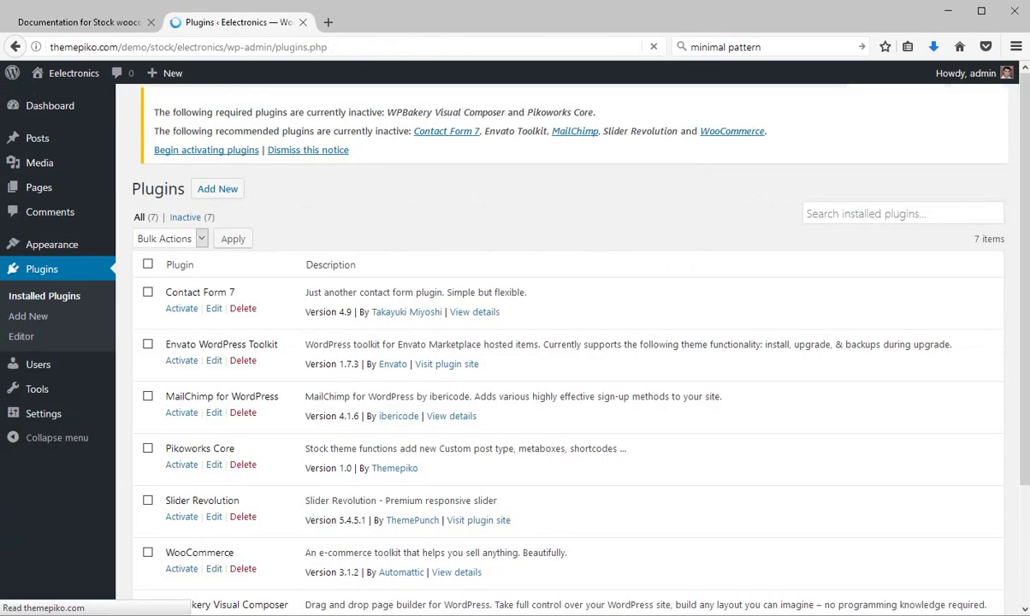
click(147, 269)
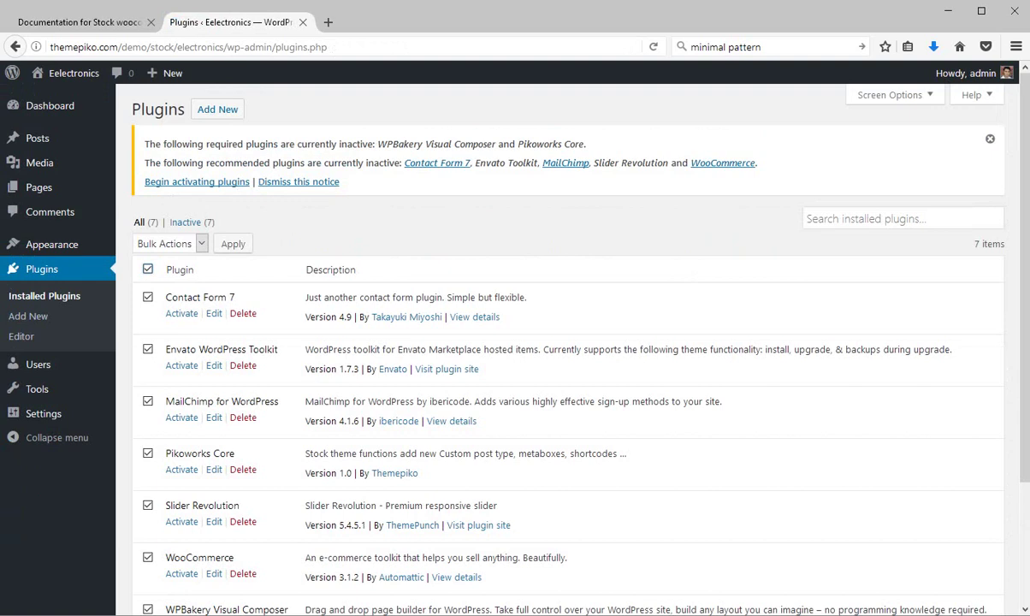
click(169, 243)
key(Return)
key(Tab)
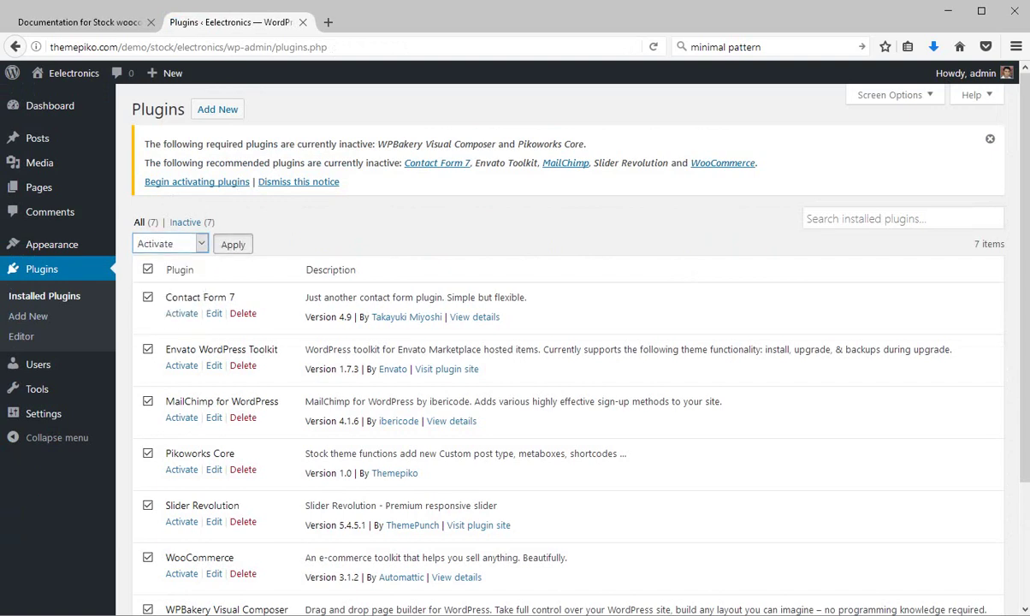
key(Return)
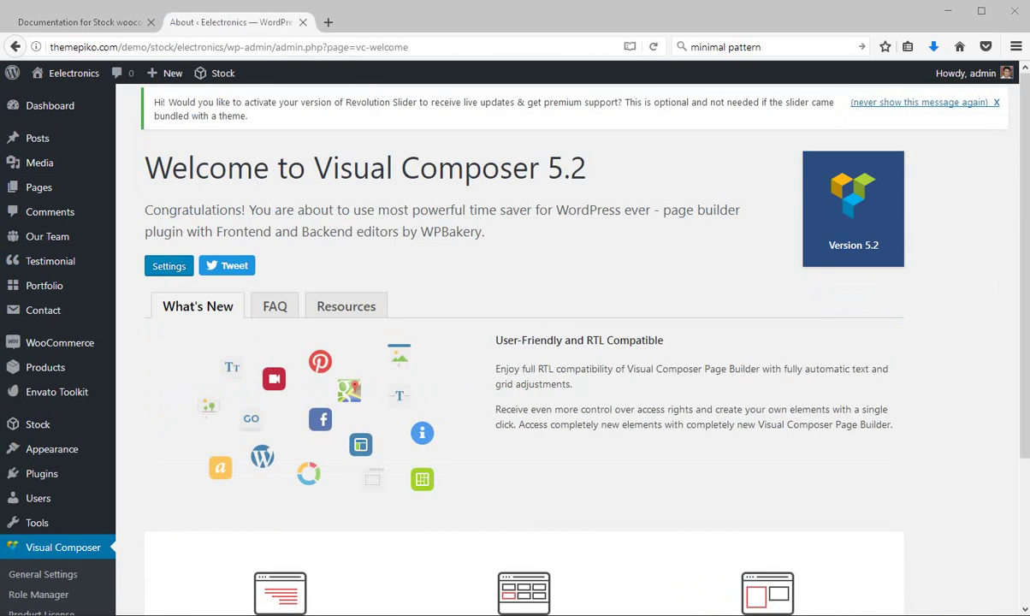
- Look over the Visual Composer welcome page and return to the installed plugins list
scroll(513, 342, down, 4)
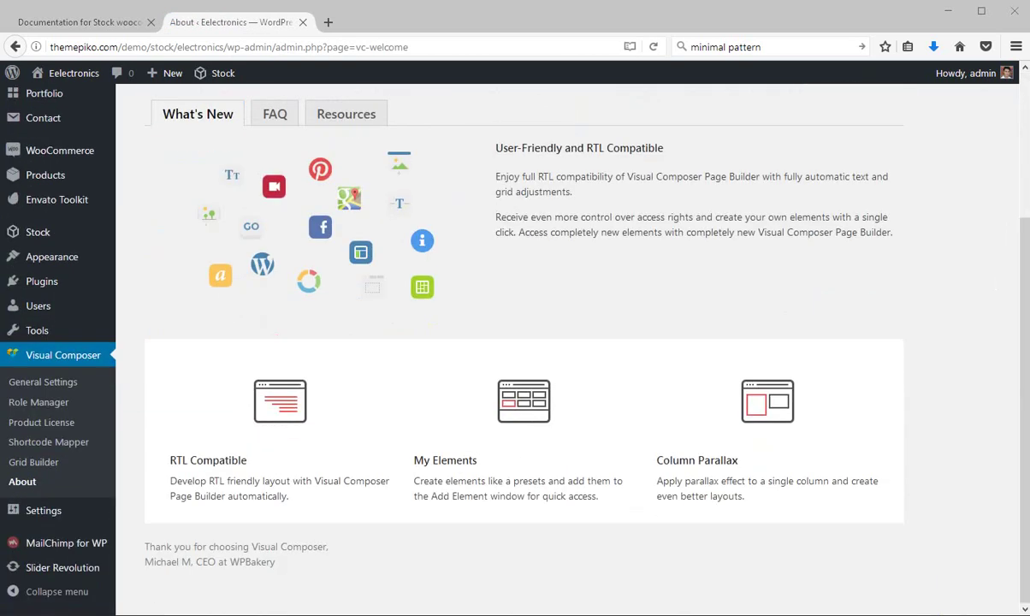
scroll(52, 342, up, 2)
click(42, 364)
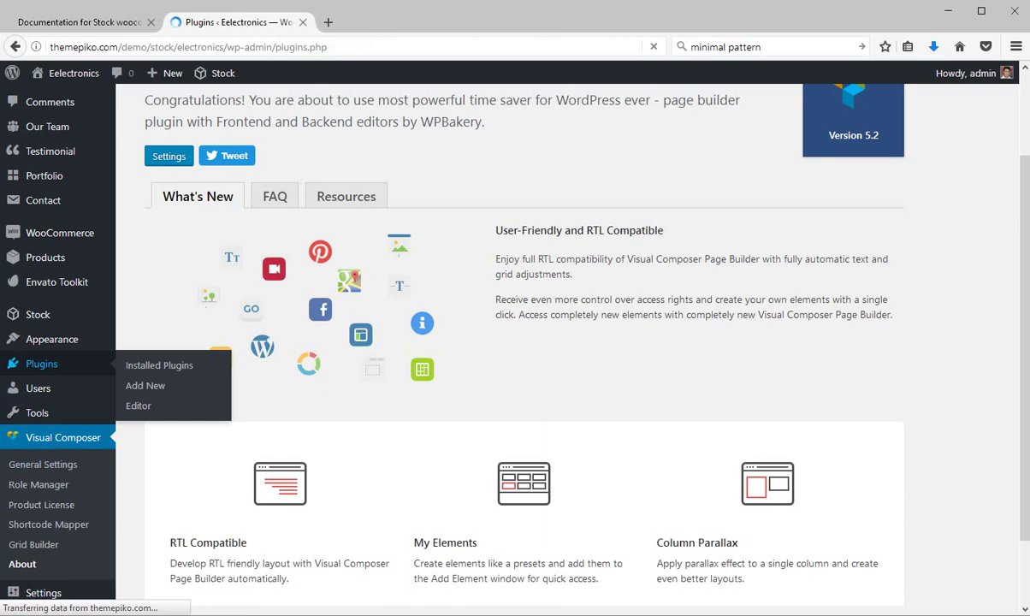
scroll(187, 425, down, 3)
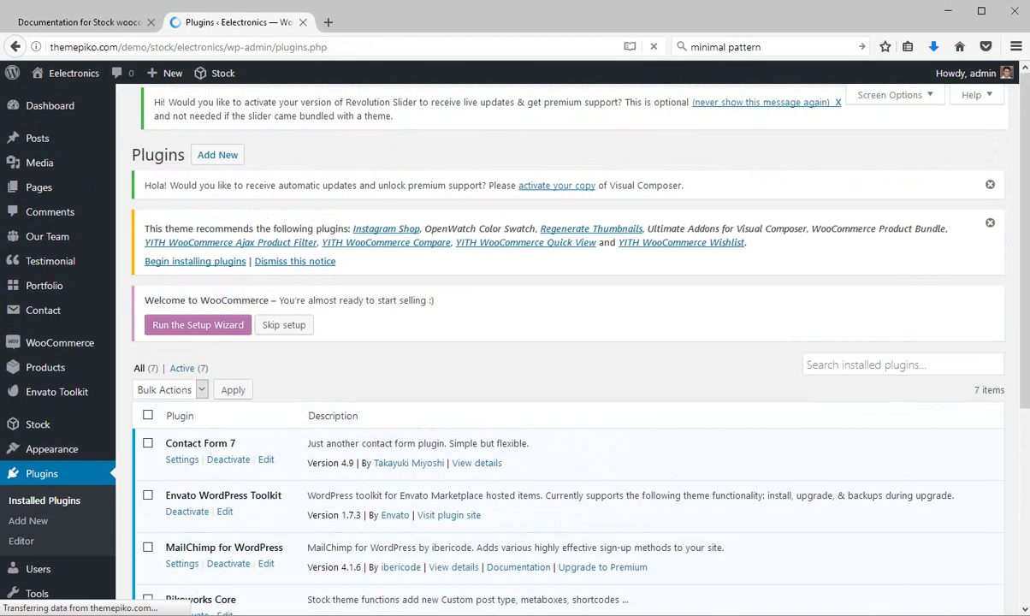
- Open the Stock theme's System Status page and examine the WordPress environment, server details and active plugins
mouse_move(216, 73)
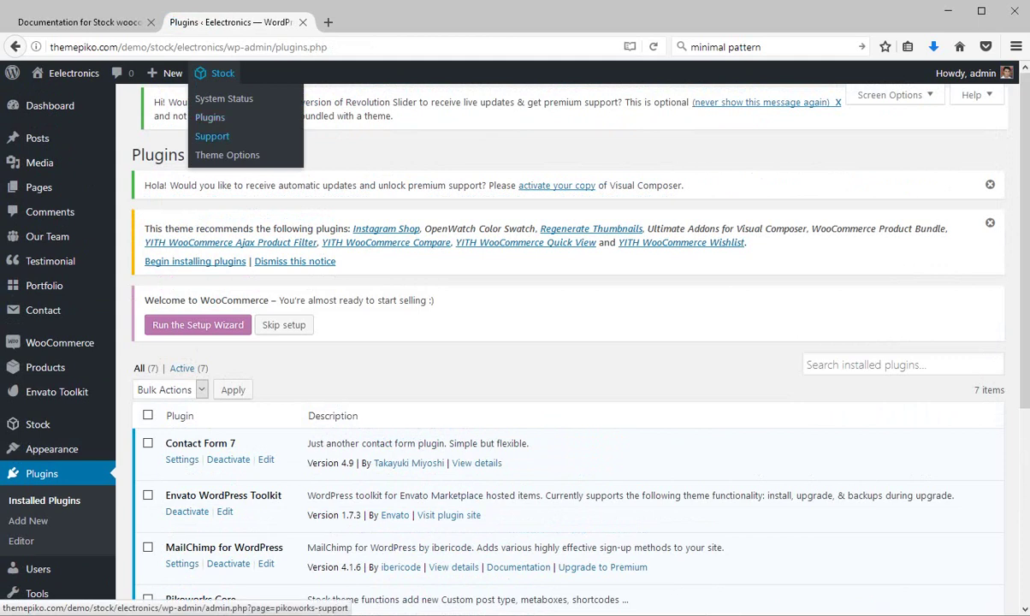
click(223, 99)
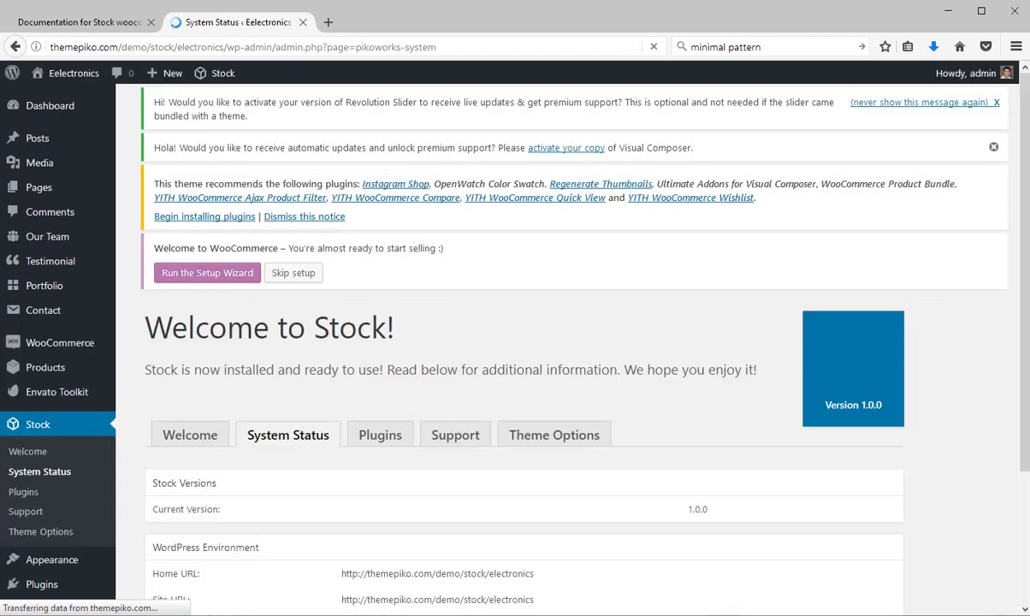
scroll(556, 342, down, 7)
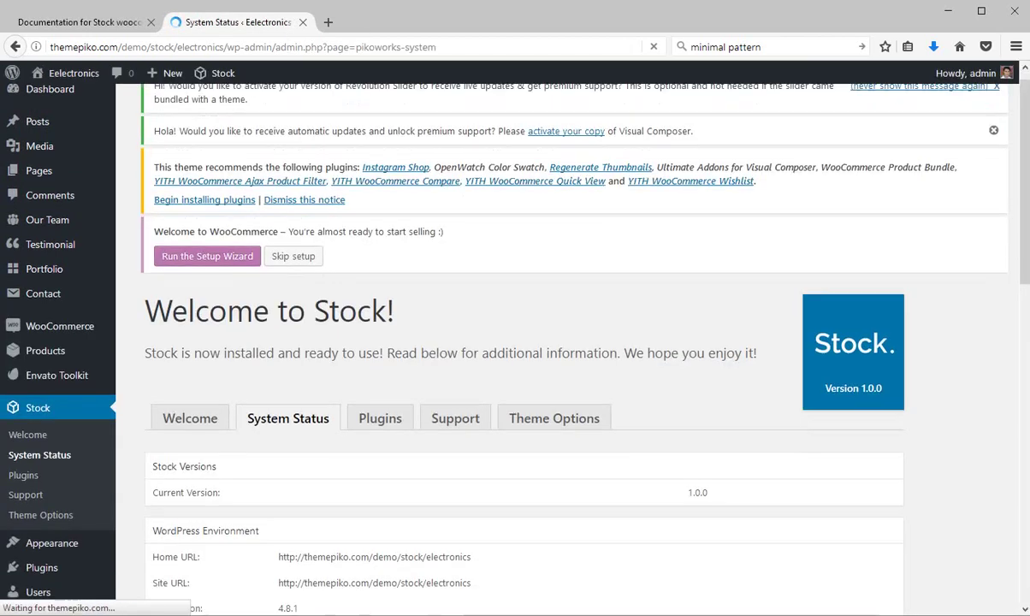
scroll(556, 342, down, 3)
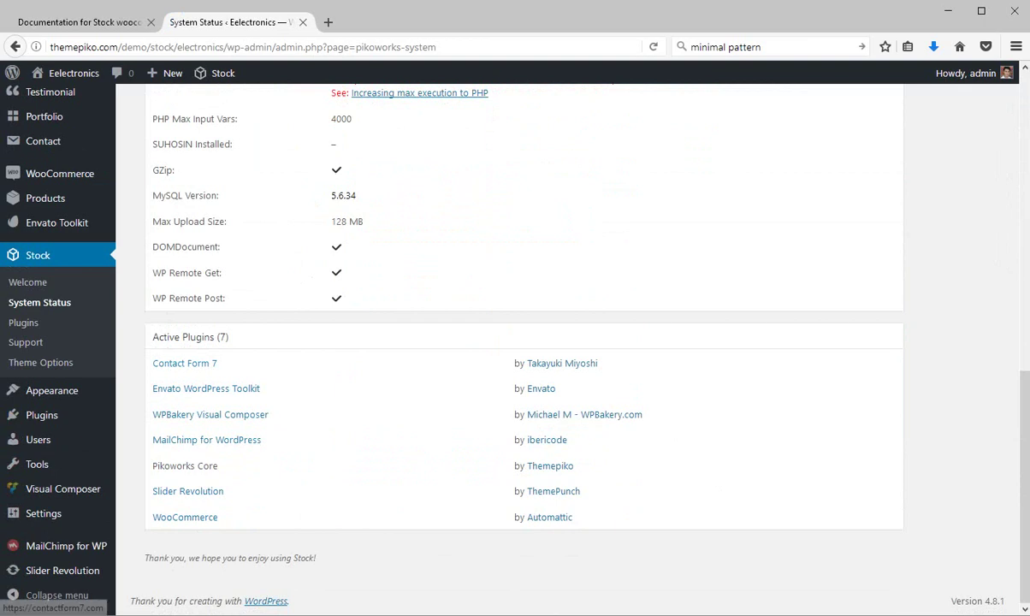
- Open the Stock theme's options page and go to its Dummy content section
scroll(545, 440, up, 10)
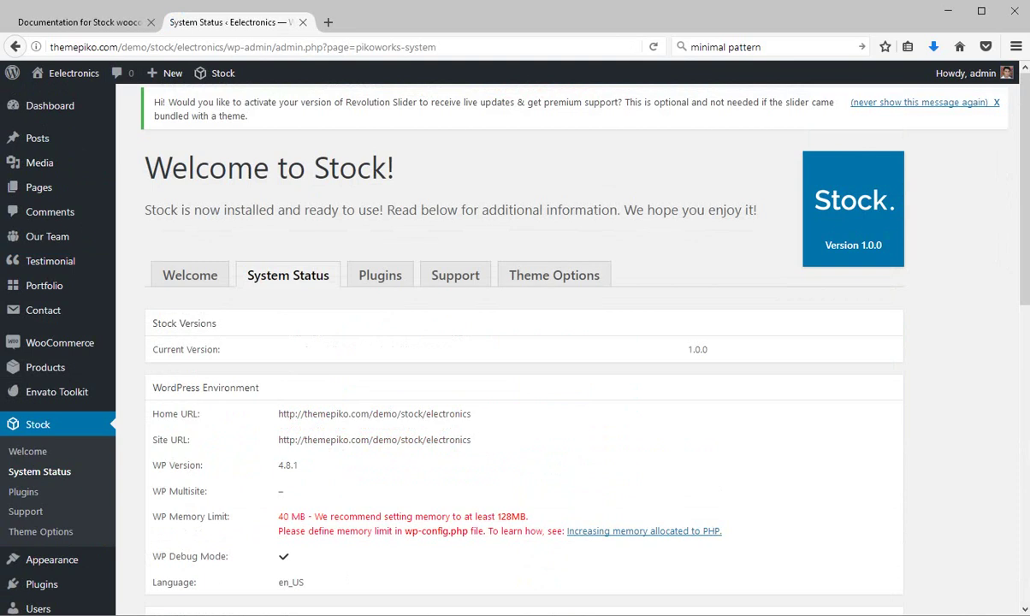
mouse_move(219, 73)
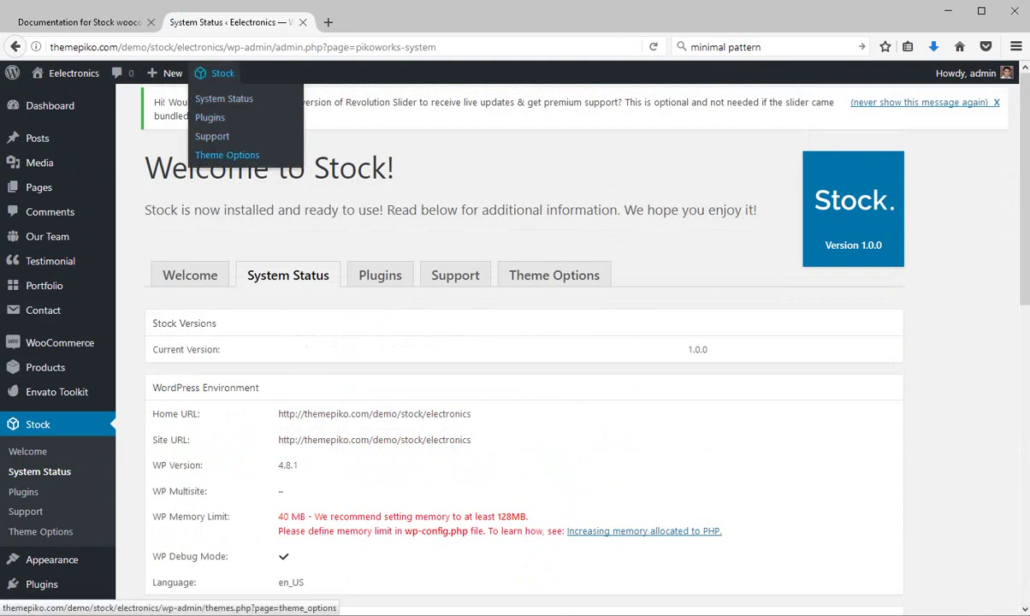
click(226, 154)
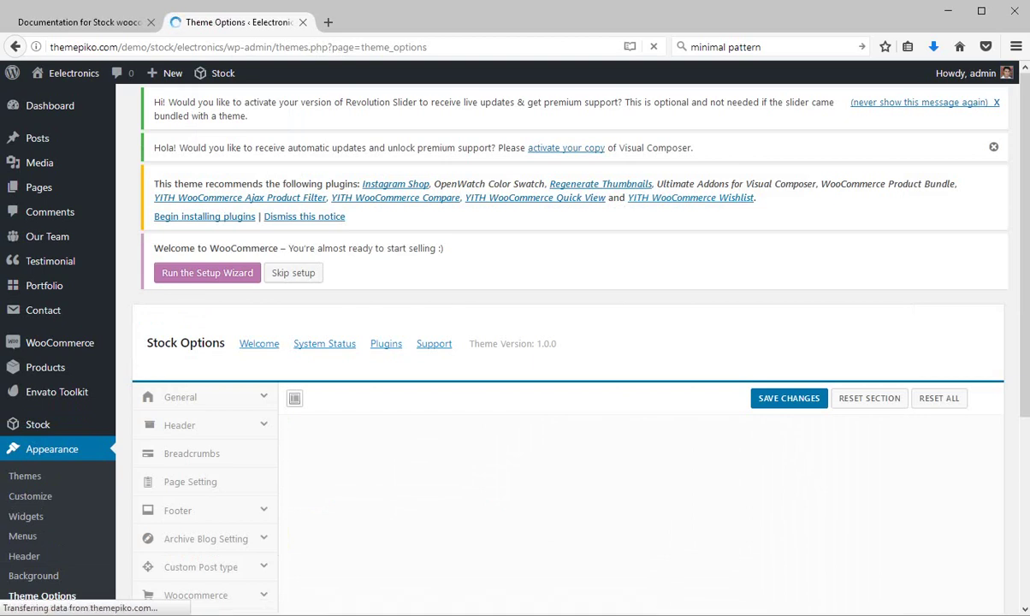
scroll(568, 342, down, 3)
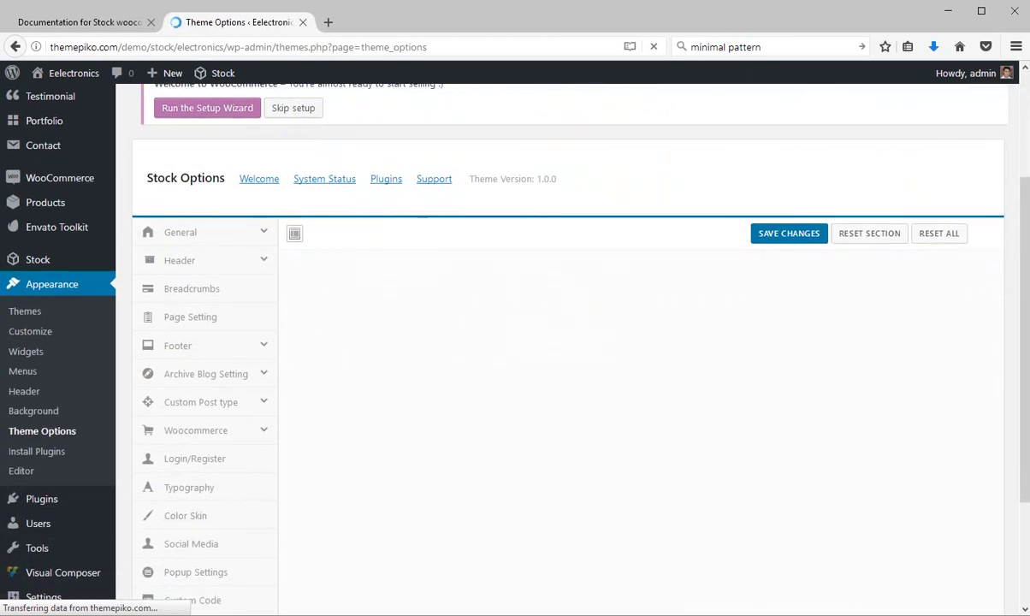
scroll(569, 342, down, 3)
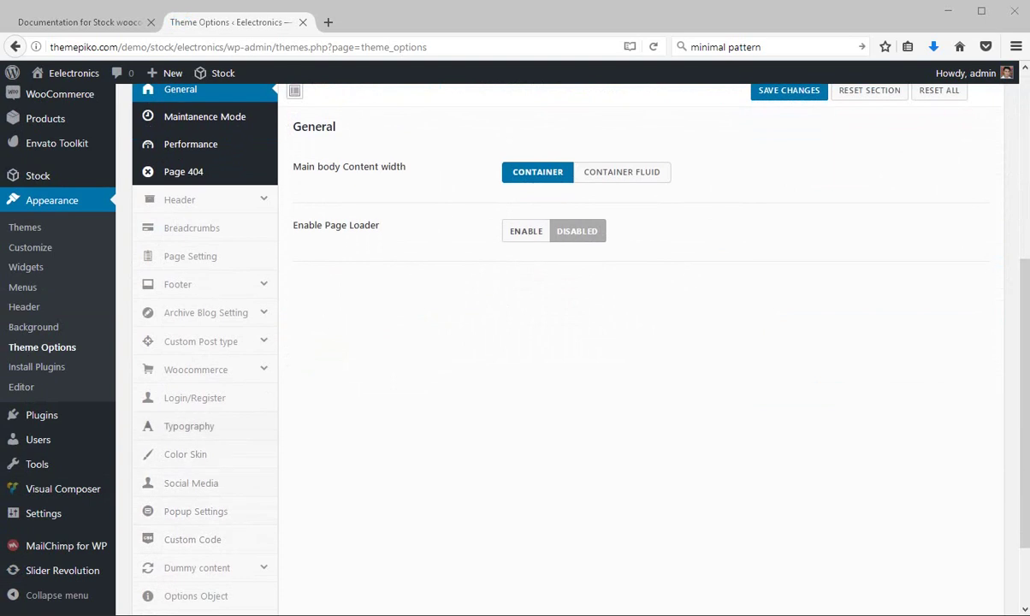
click(197, 567)
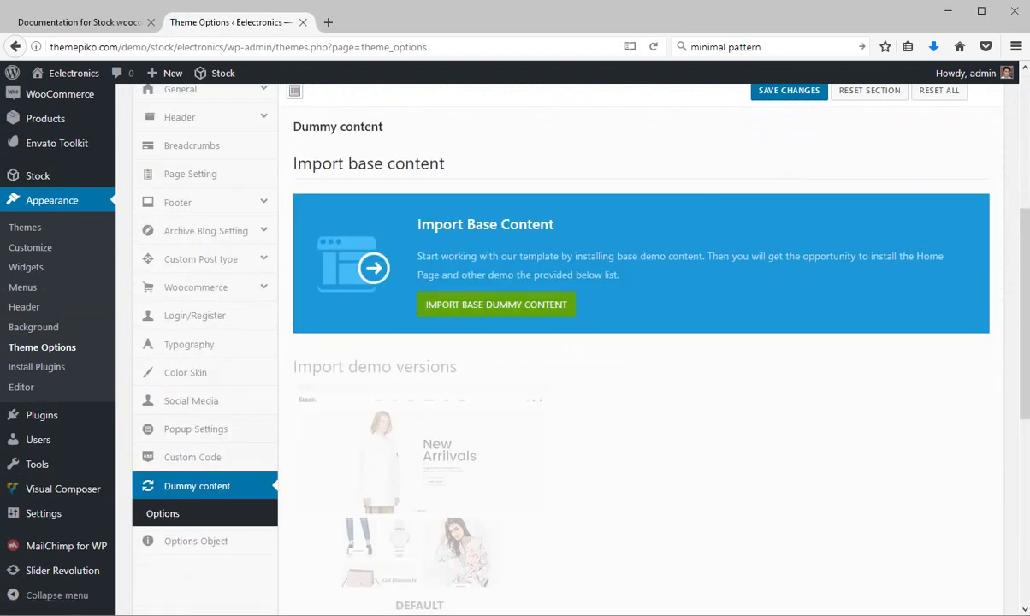
- Look over the demo import options, then import the base dummy content and confirm installing the demo data
scroll(633, 342, down, 3)
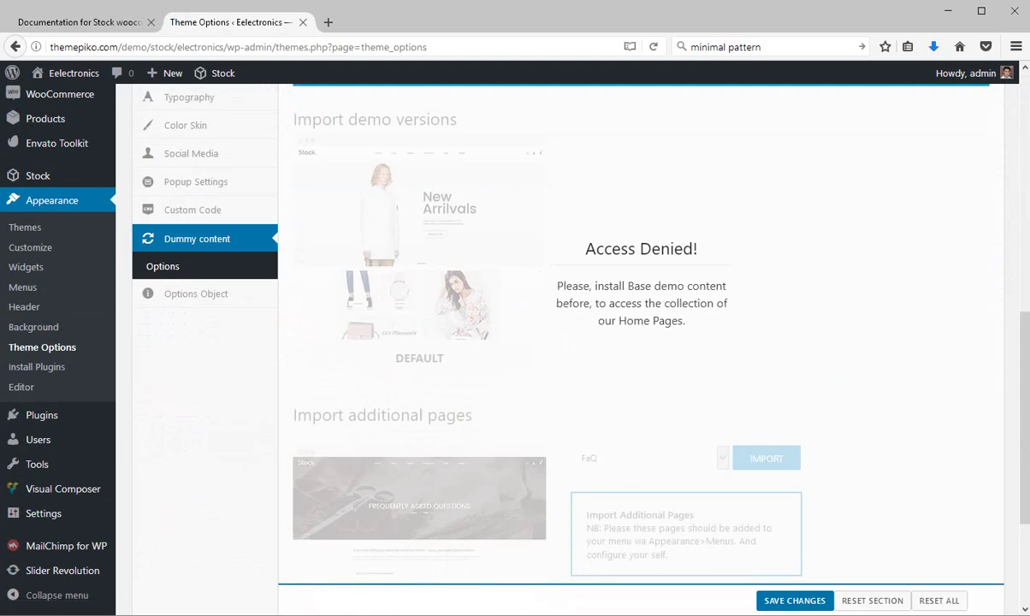
scroll(484, 330, up, 3)
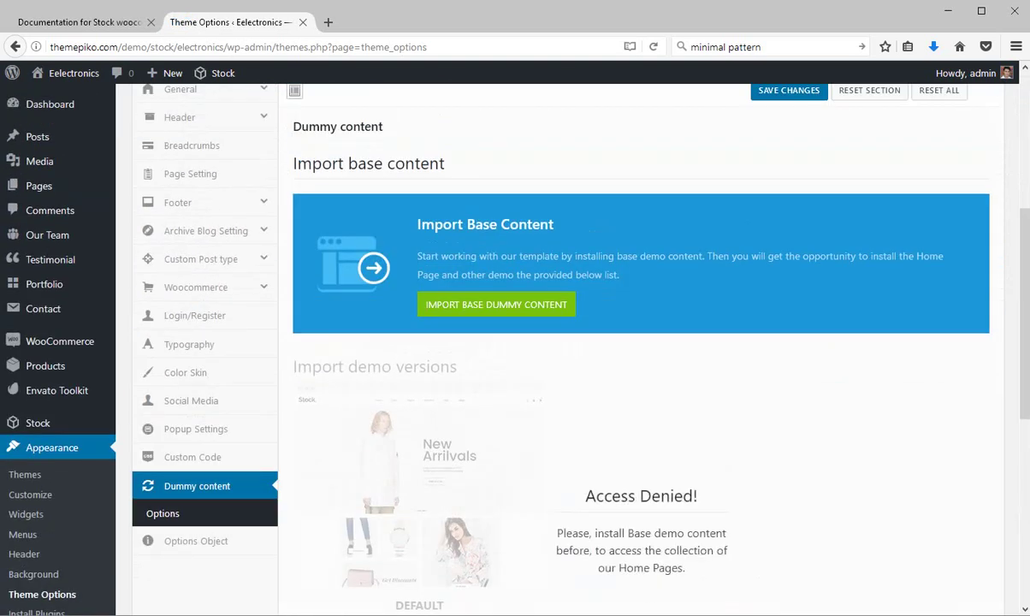
click(495, 308)
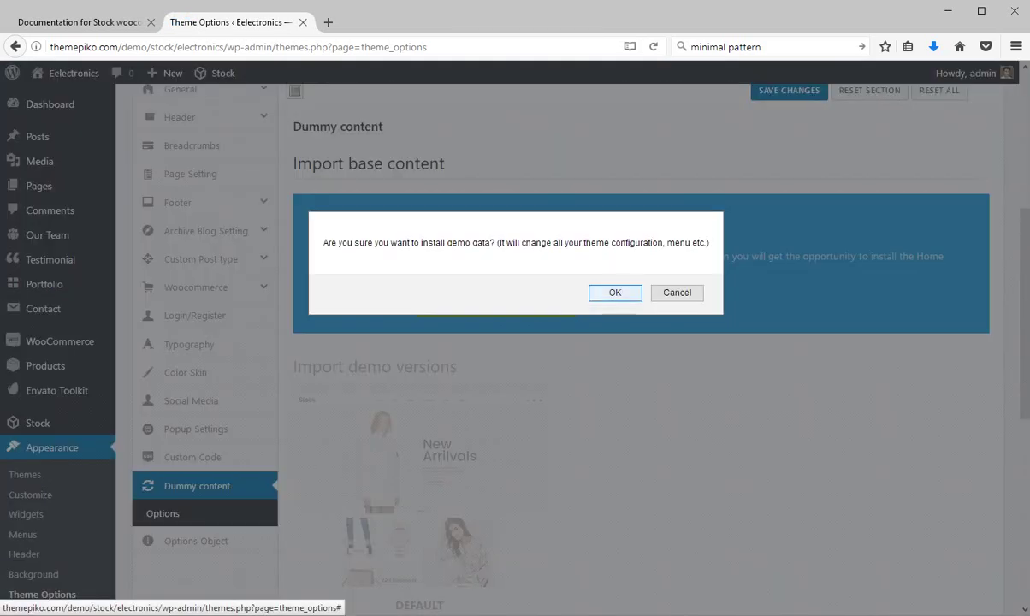
click(615, 293)
- Review the dummy content import log, including the widget, content and slider import messages and the base content status
scroll(615, 293, up, 3)
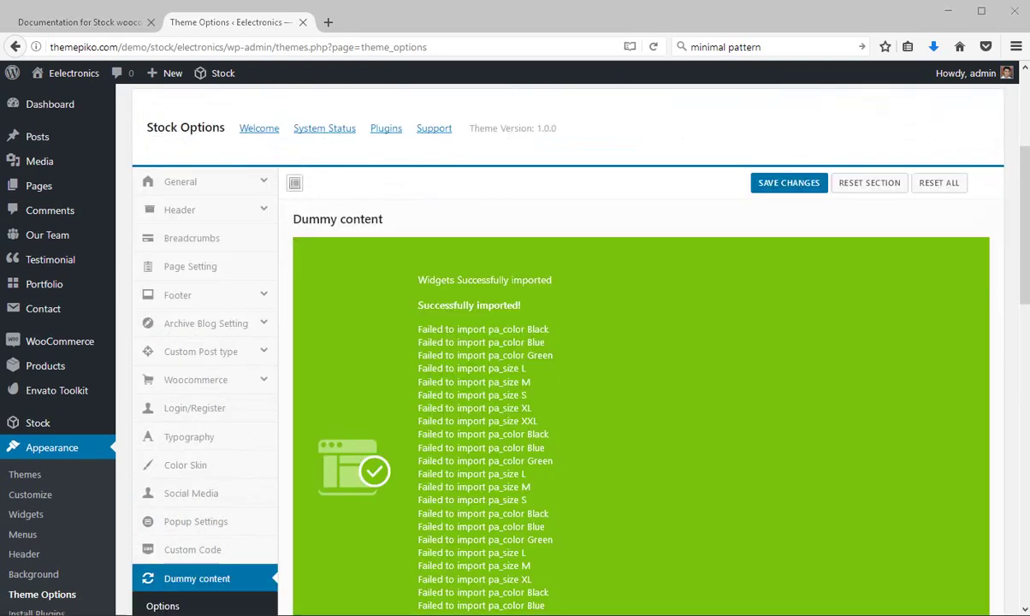
drag(417, 280, 552, 279)
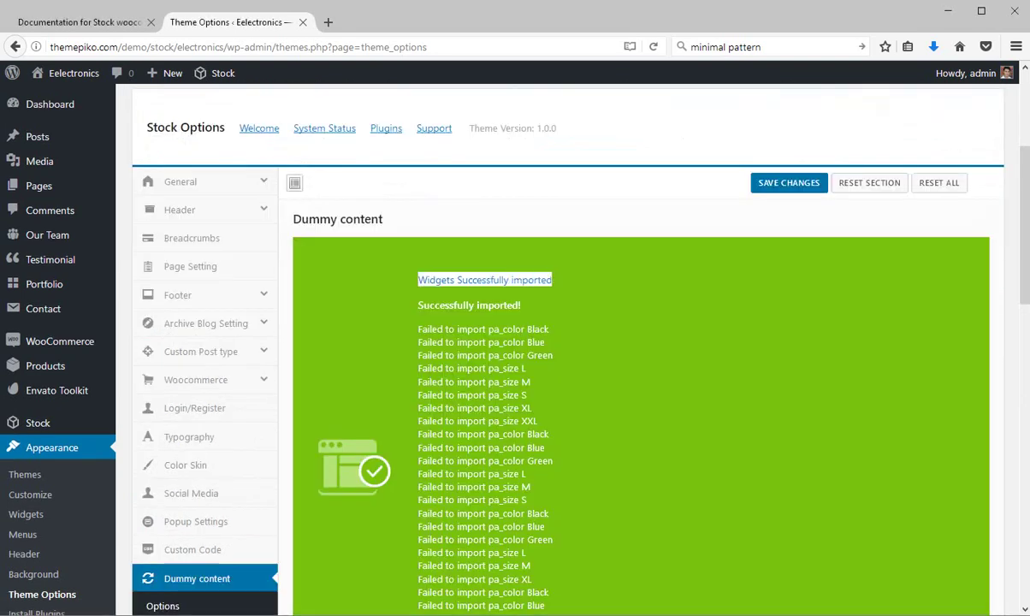
drag(417, 306, 520, 306)
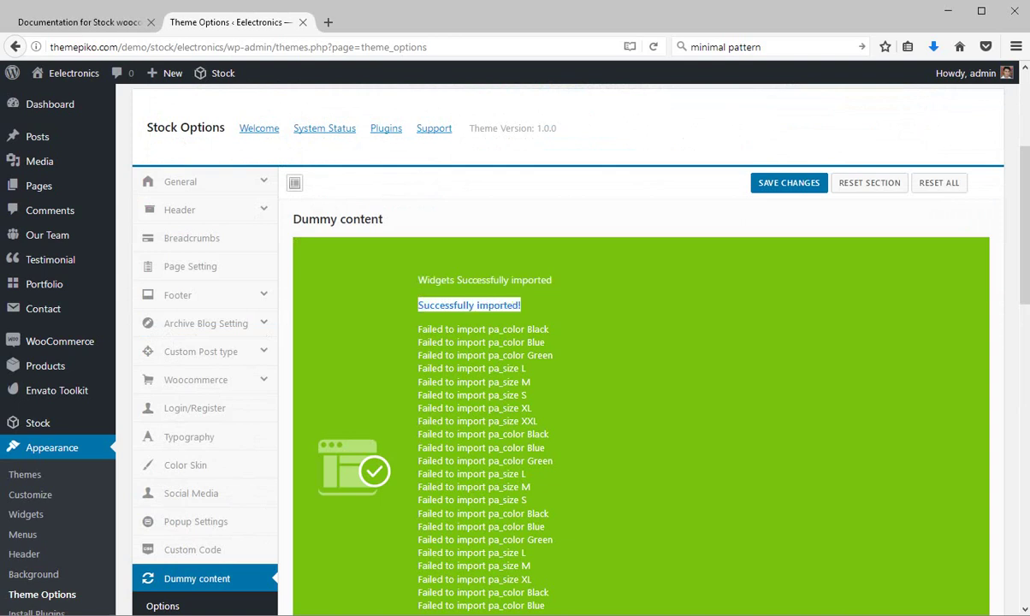
scroll(556, 342, down, 3)
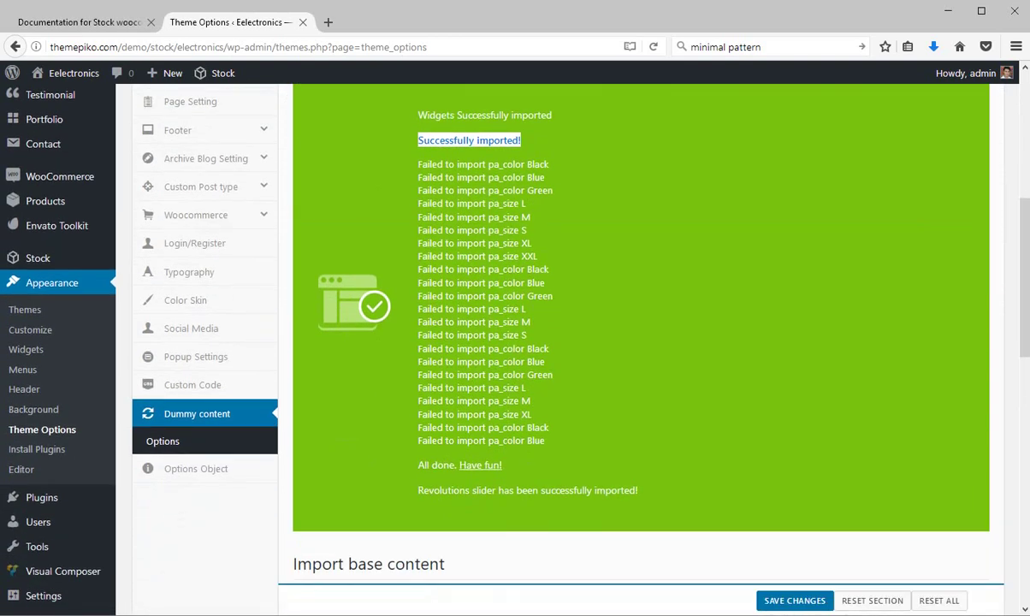
drag(418, 465, 502, 465)
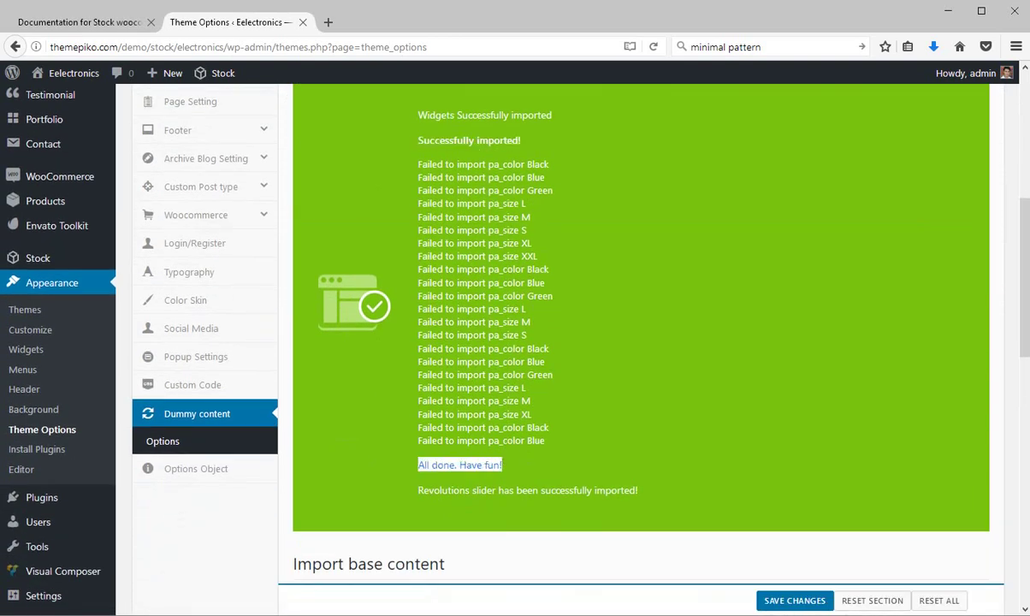
drag(418, 491, 638, 490)
scroll(556, 342, down, 4)
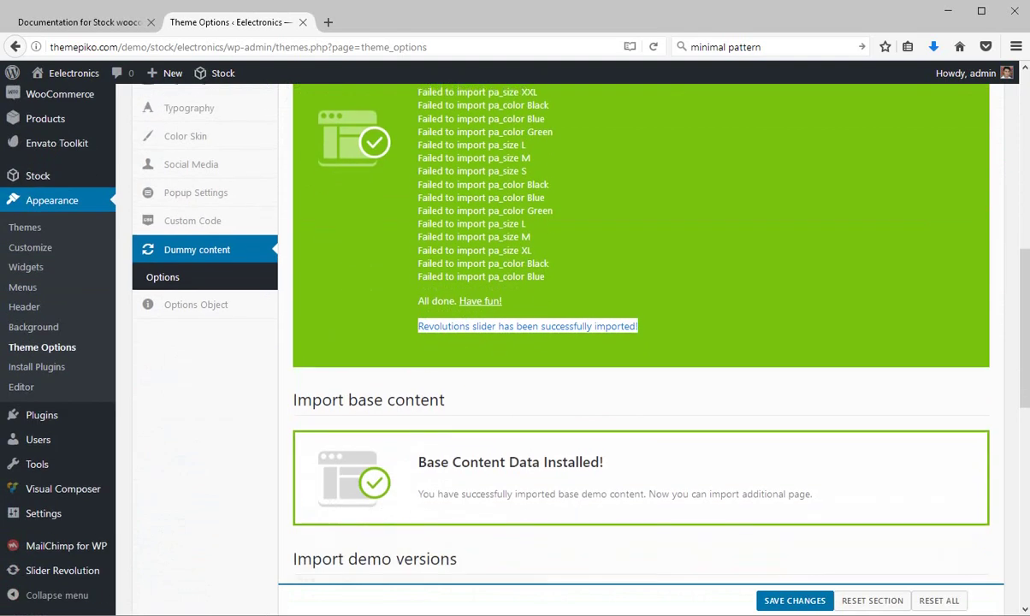
scroll(556, 342, up, 9)
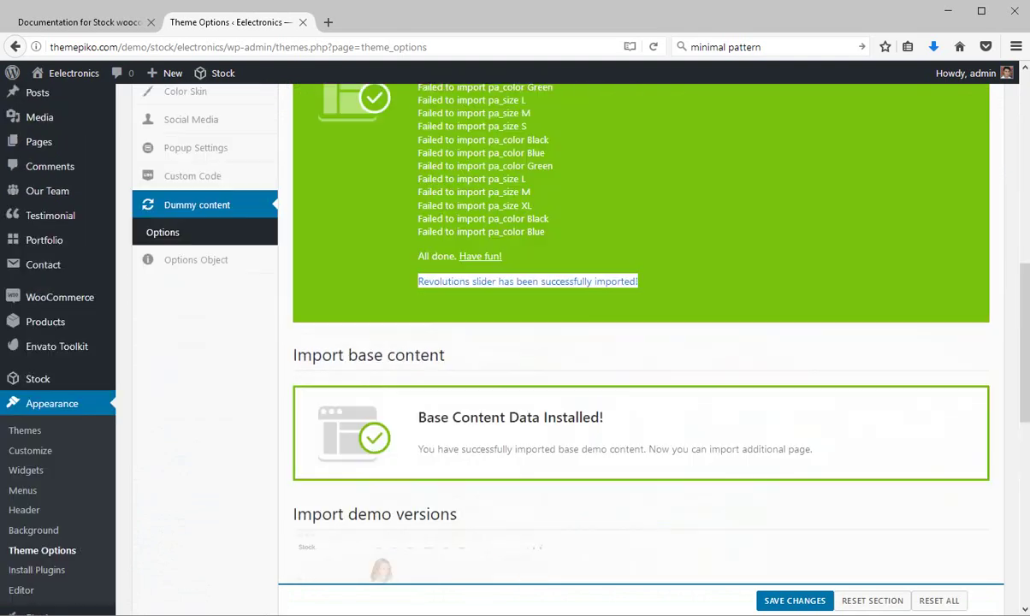
- Open the live site in a new tab and dismiss its newsletter popup with "Don't show it again" enabled
mouse_move(68, 73)
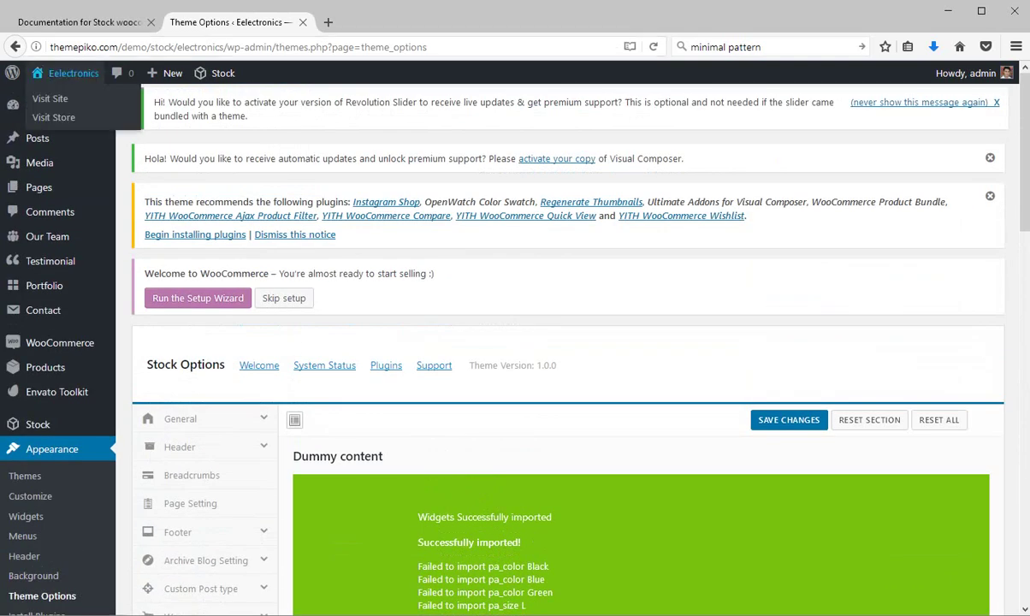
right_click(75, 99)
click(126, 110)
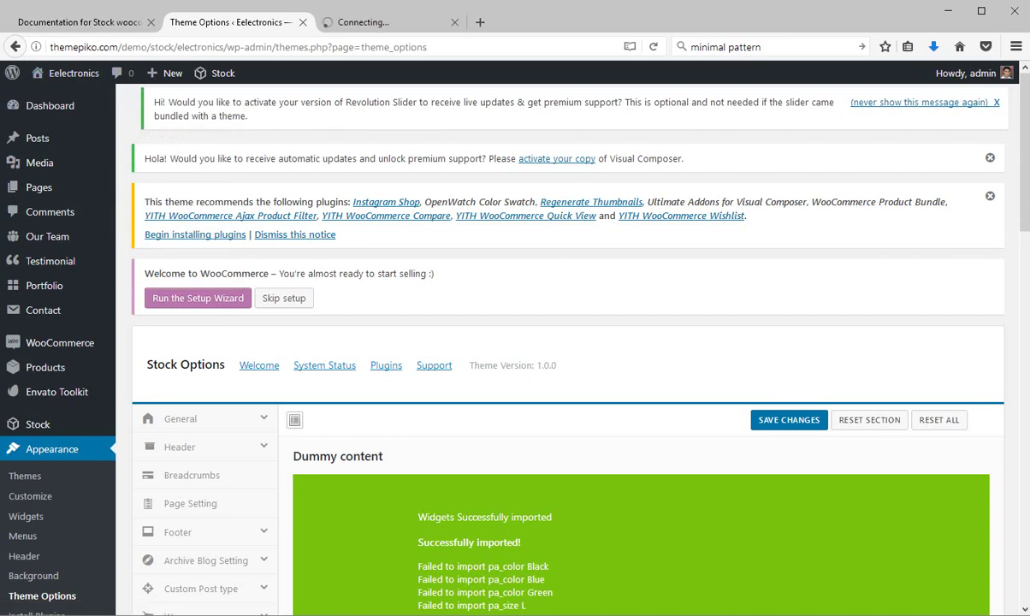
click(385, 21)
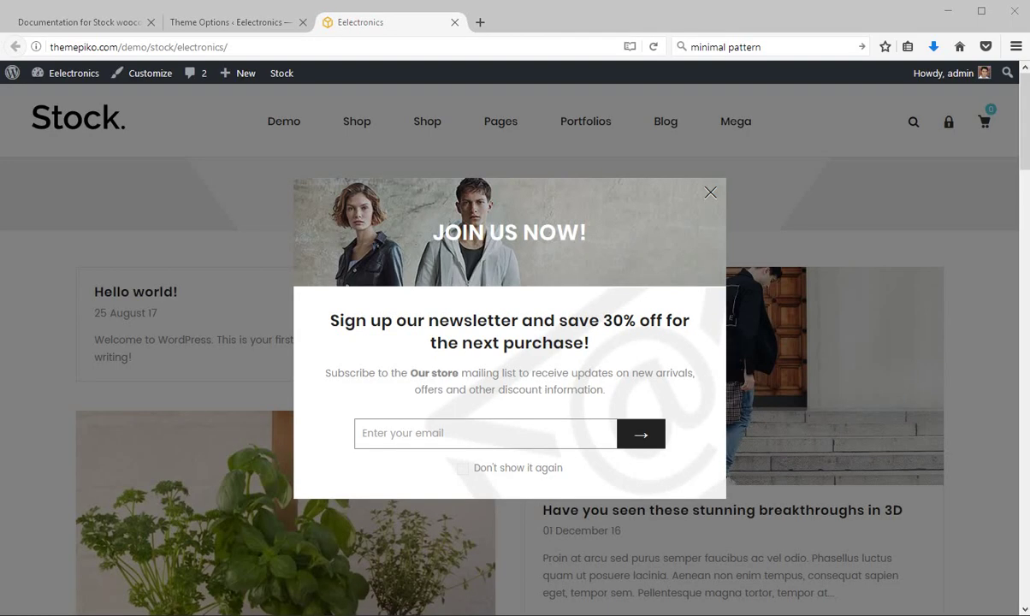
scroll(513, 342, down, 15)
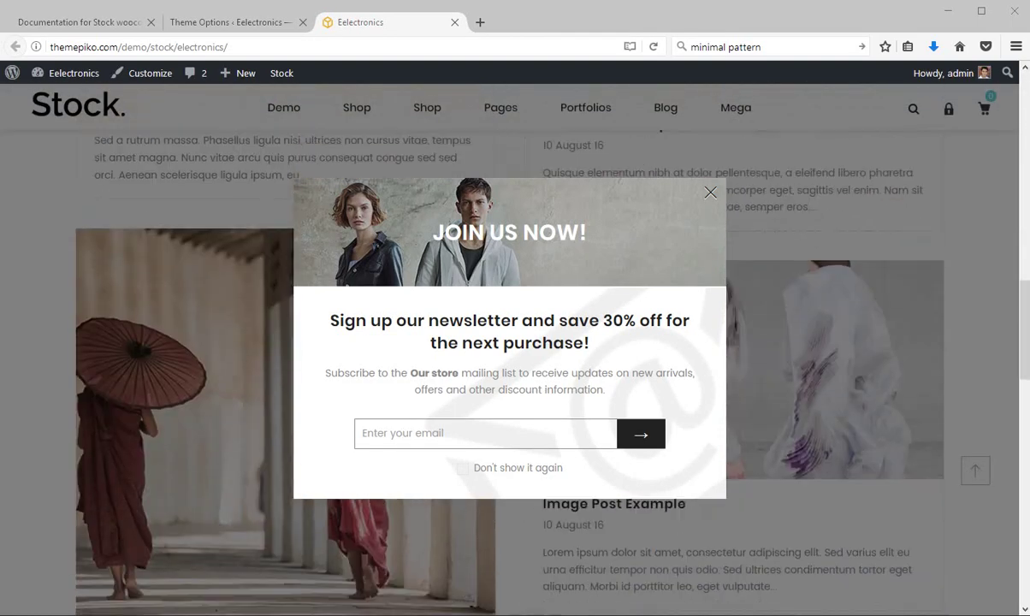
click(463, 468)
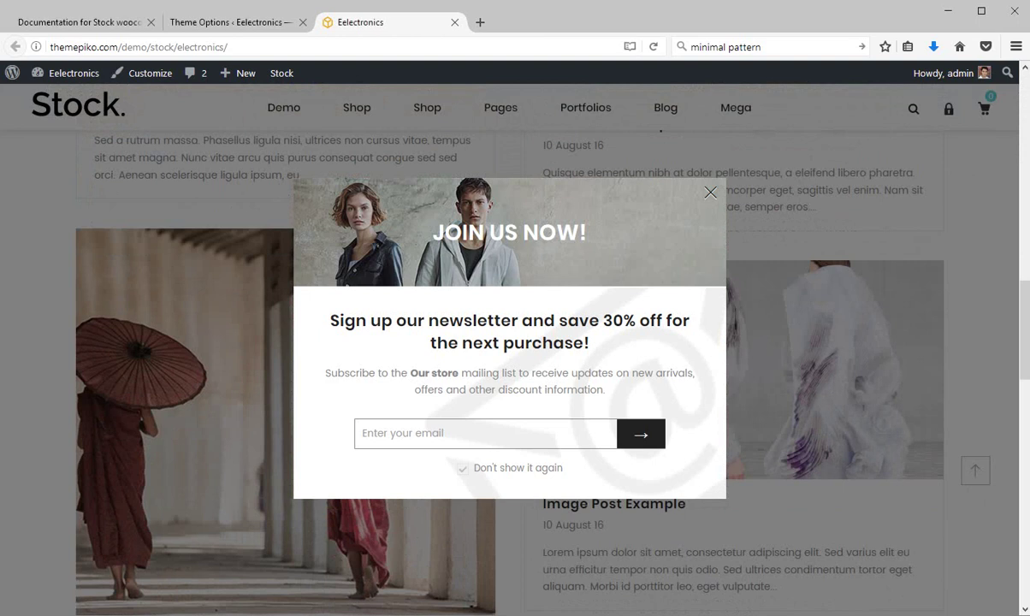
click(710, 193)
- Look through the site's current front page, examining the blog posts, footer and main menu
scroll(710, 193, down, 12)
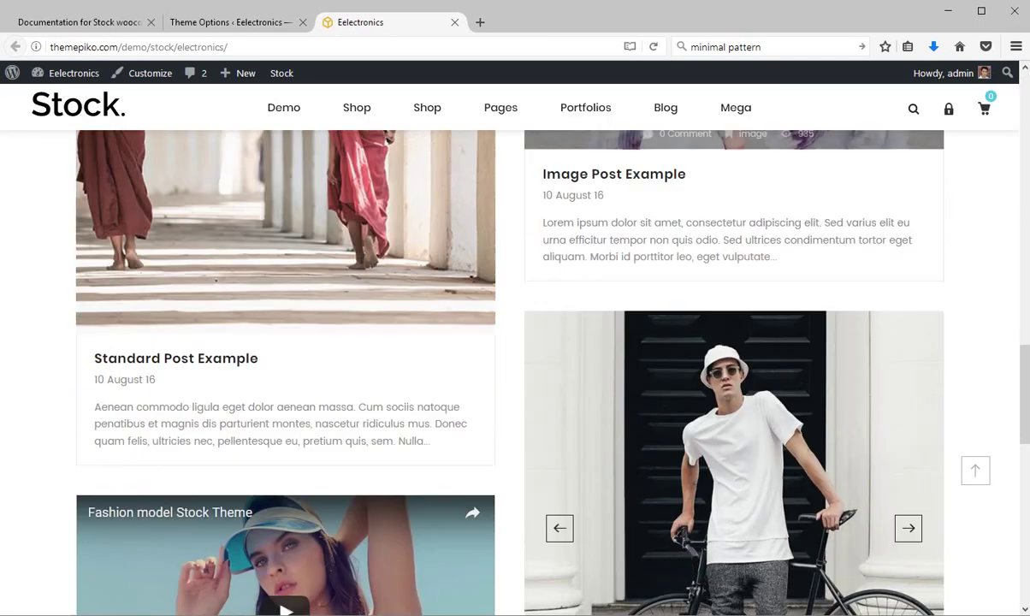
scroll(514, 359, down, 2)
scroll(513, 359, up, 15)
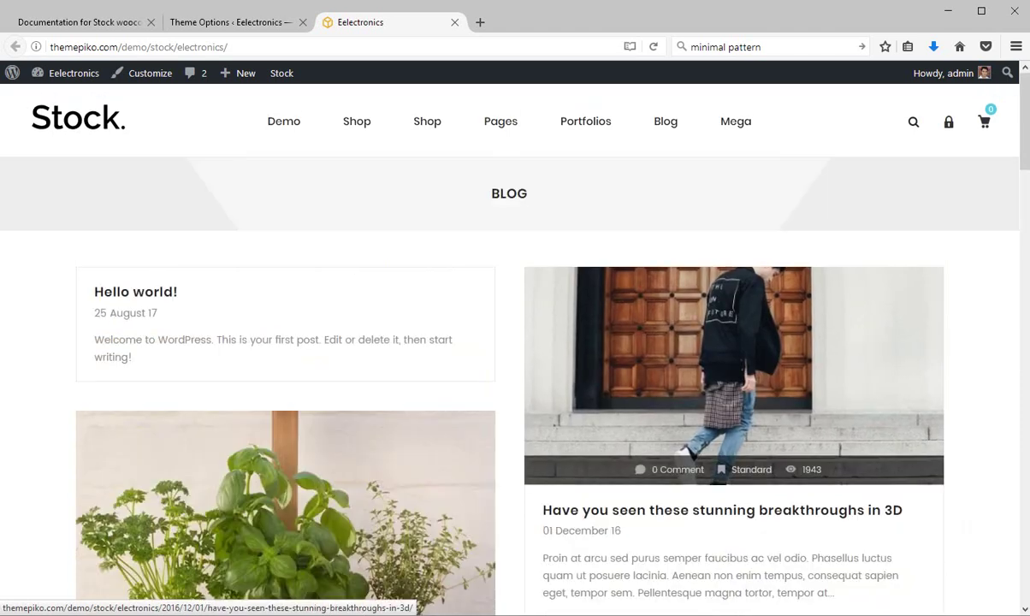
scroll(727, 402, down, 10)
scroll(514, 342, down, 5)
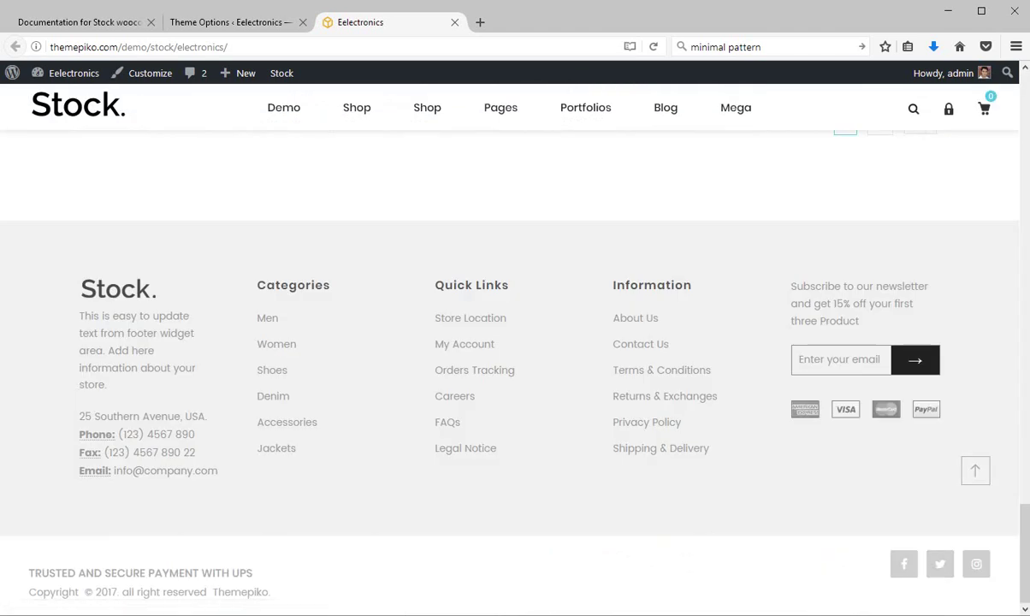
scroll(513, 342, up, 10)
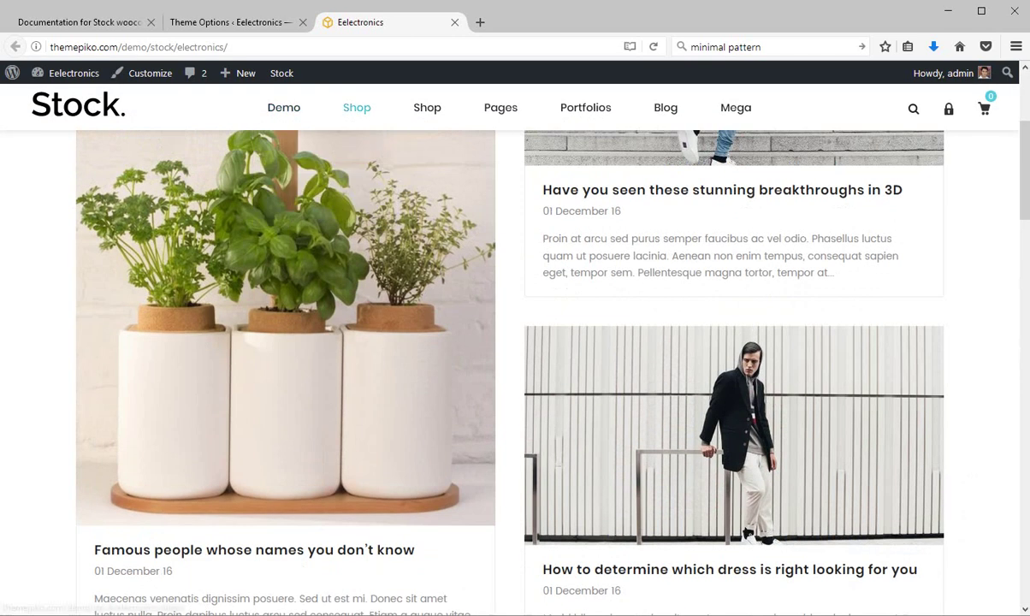
mouse_move(736, 107)
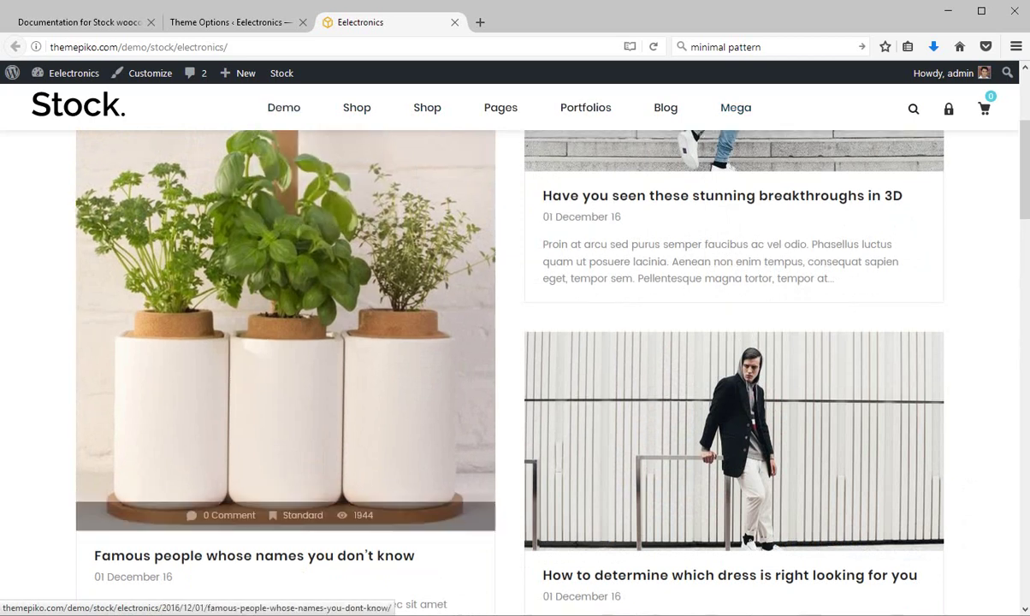
scroll(287, 385, up, 5)
- Set the static front page to Home in the Reading settings, save, and reload the live site to check it
key(ctrl+shift+Tab)
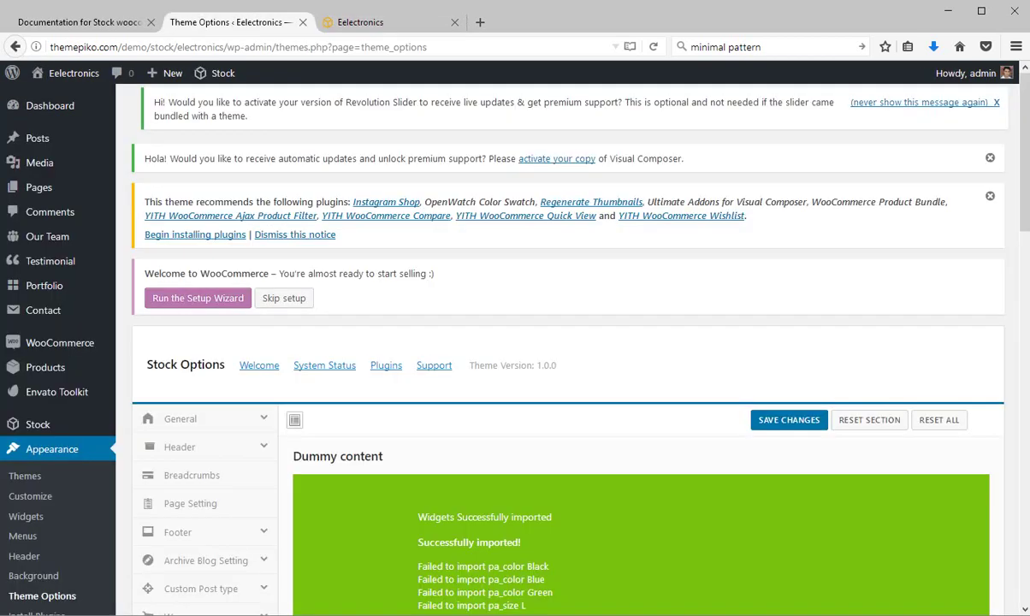
scroll(34, 411, down, 5)
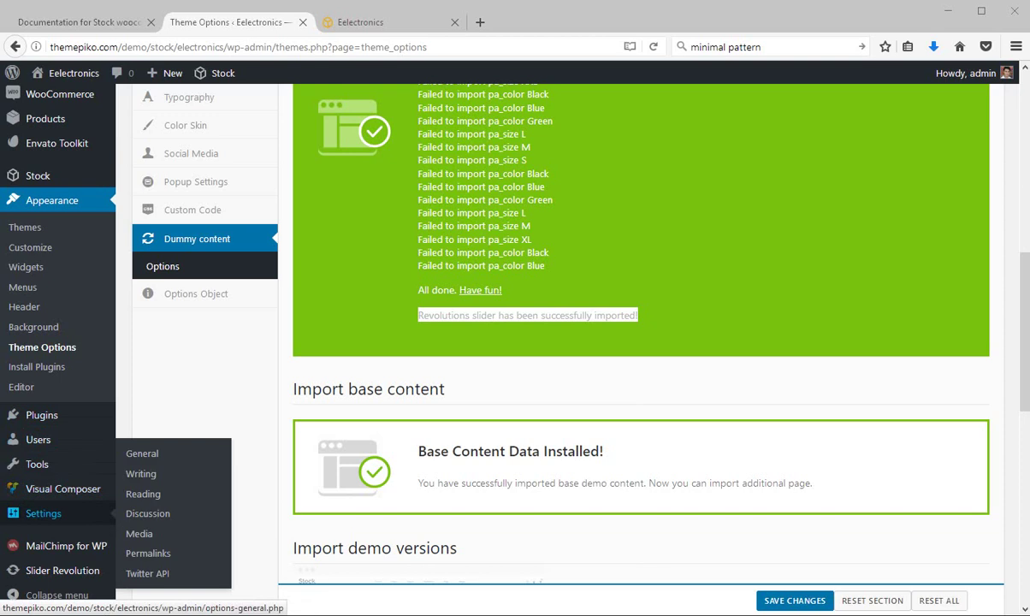
click(143, 494)
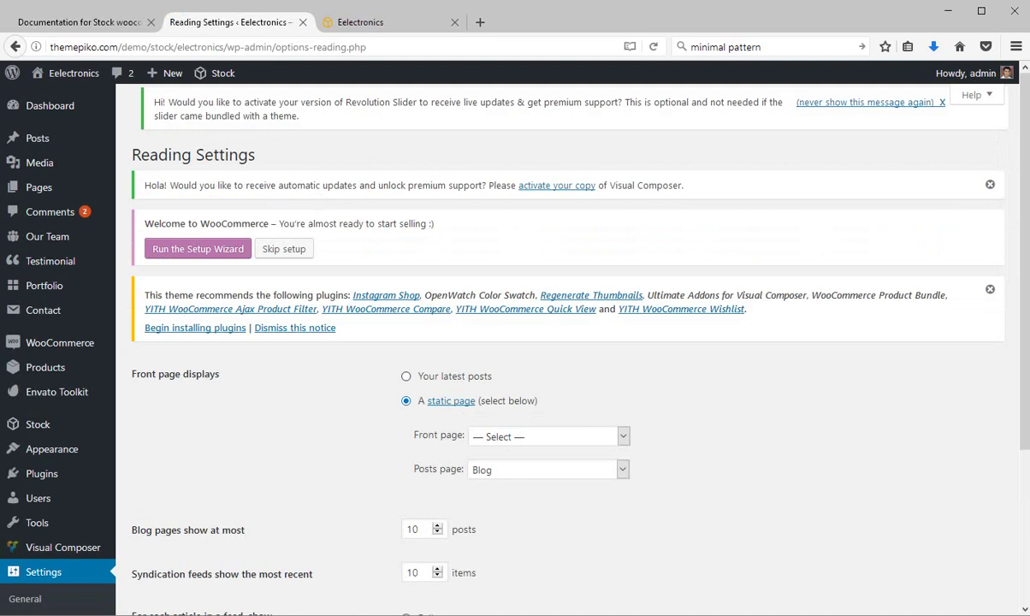
click(549, 437)
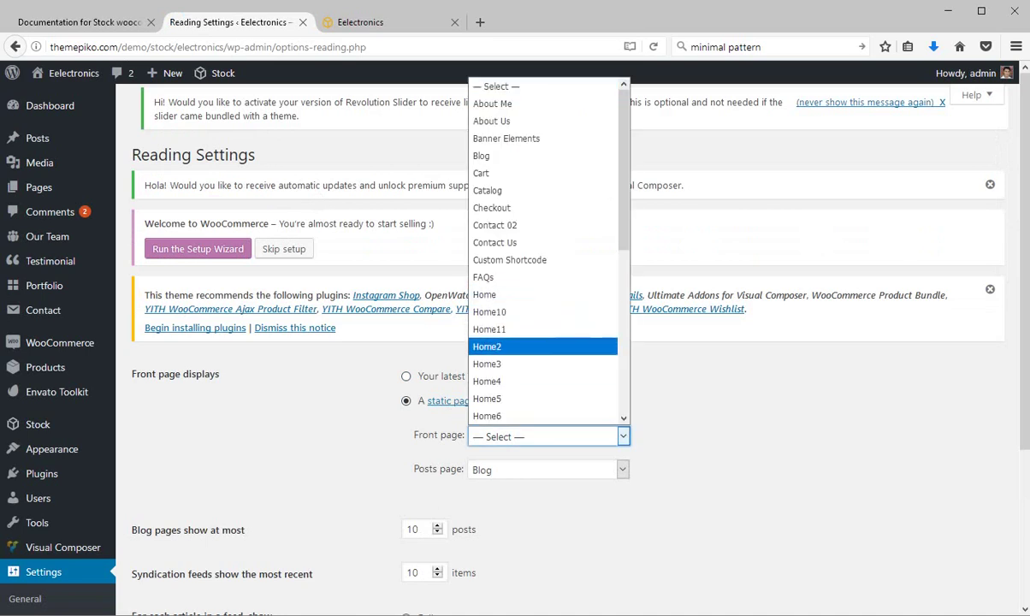
click(542, 294)
scroll(542, 349, down, 1)
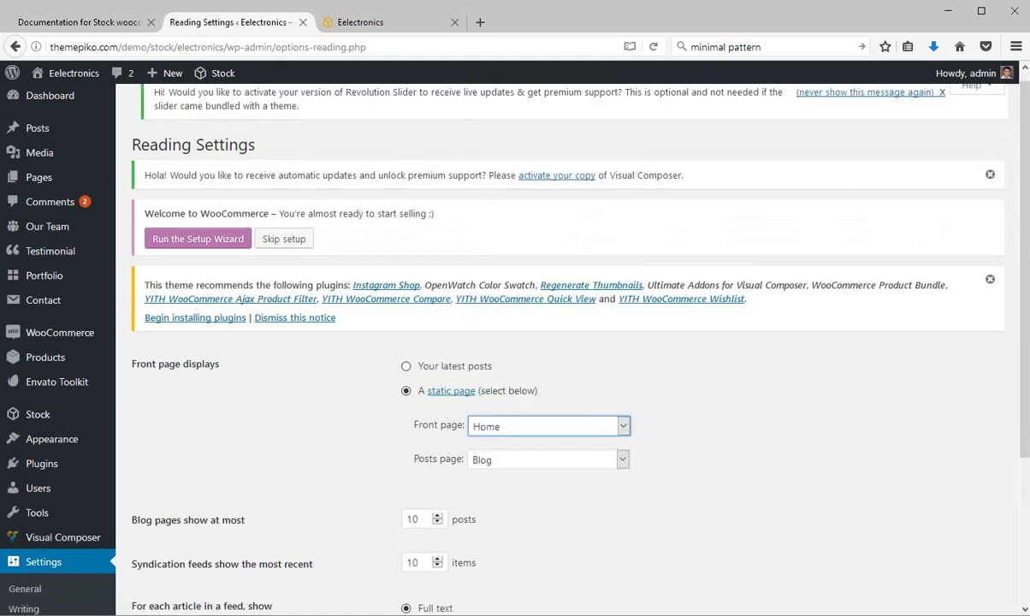
scroll(513, 342, down, 4)
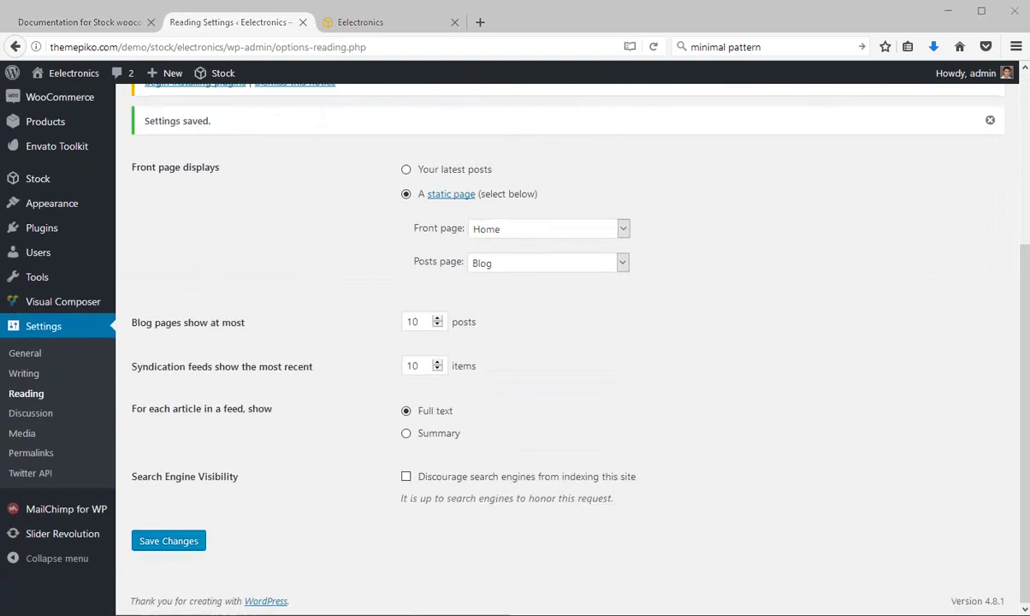
click(169, 539)
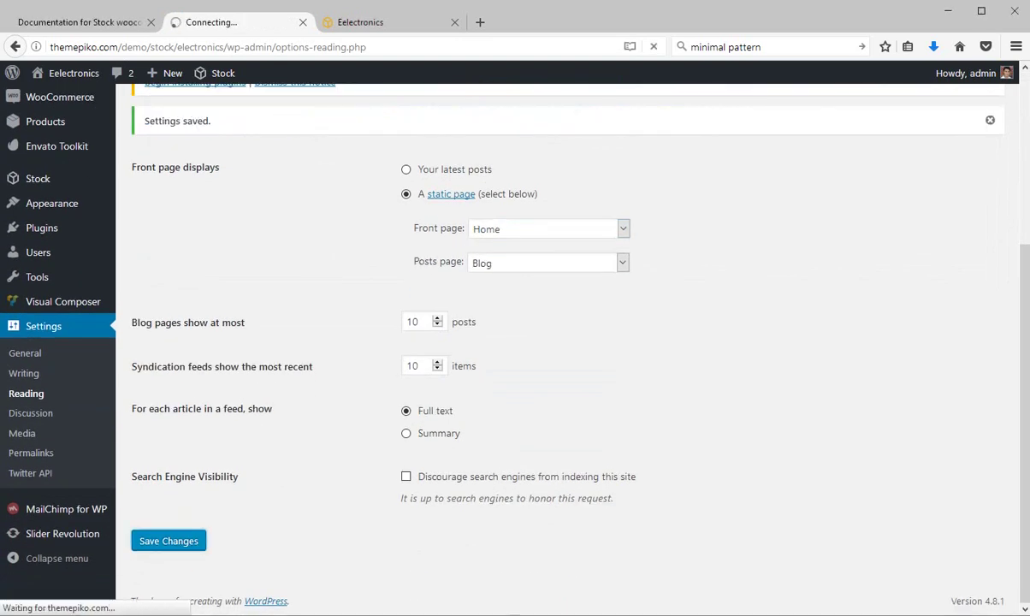
key(ctrl+Tab)
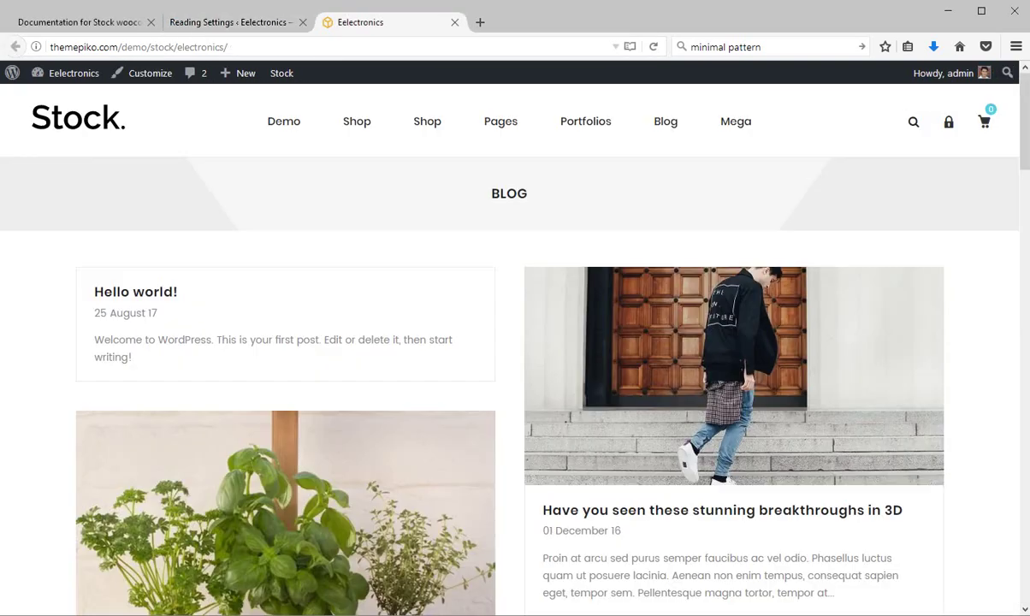
click(652, 46)
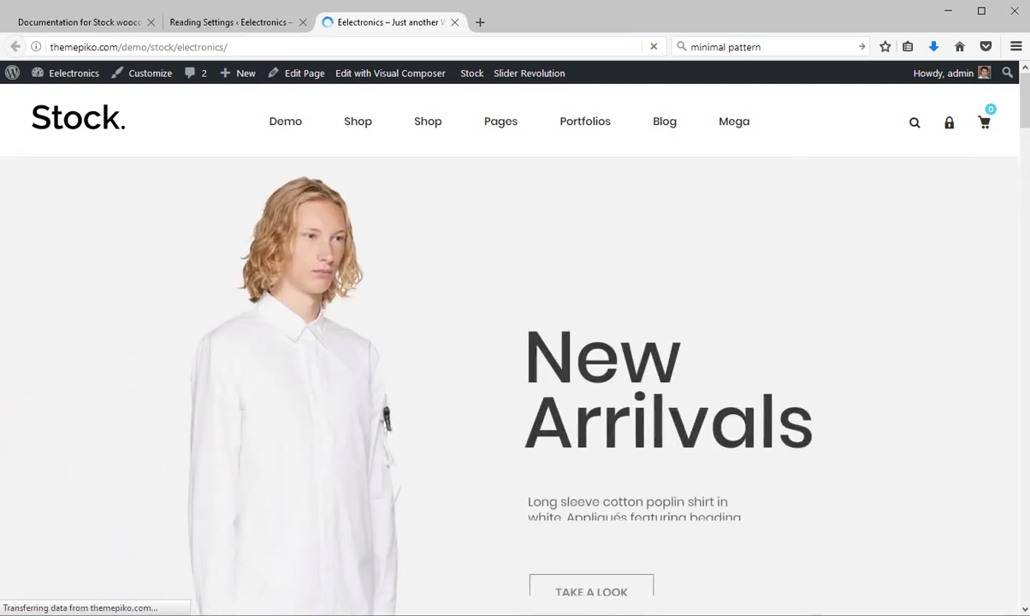
- Look through the live home page from the slider to the footer, including its main menu and shopping cart
scroll(513, 342, down, 10)
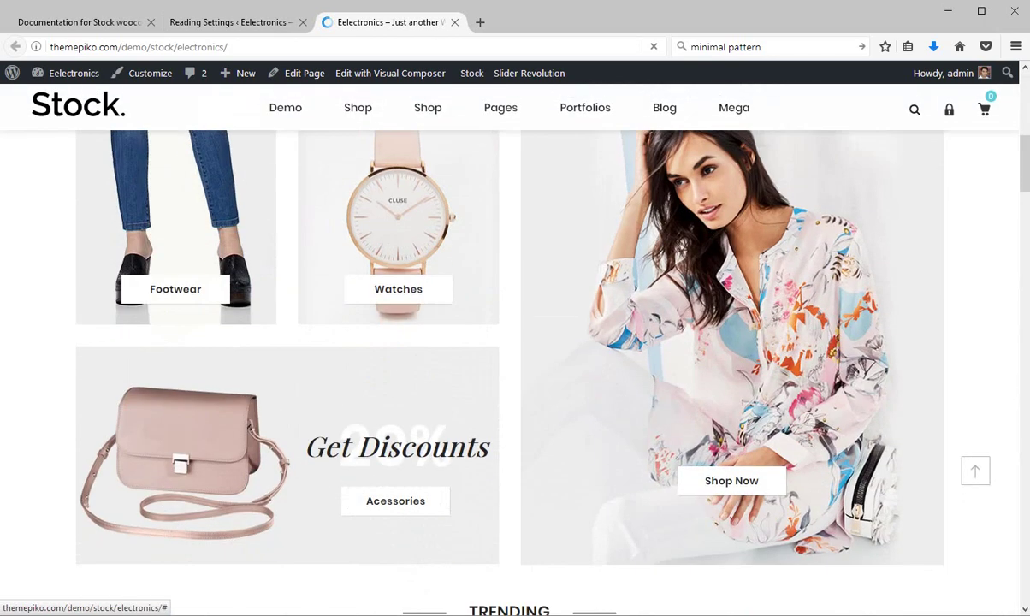
scroll(513, 342, down, 8)
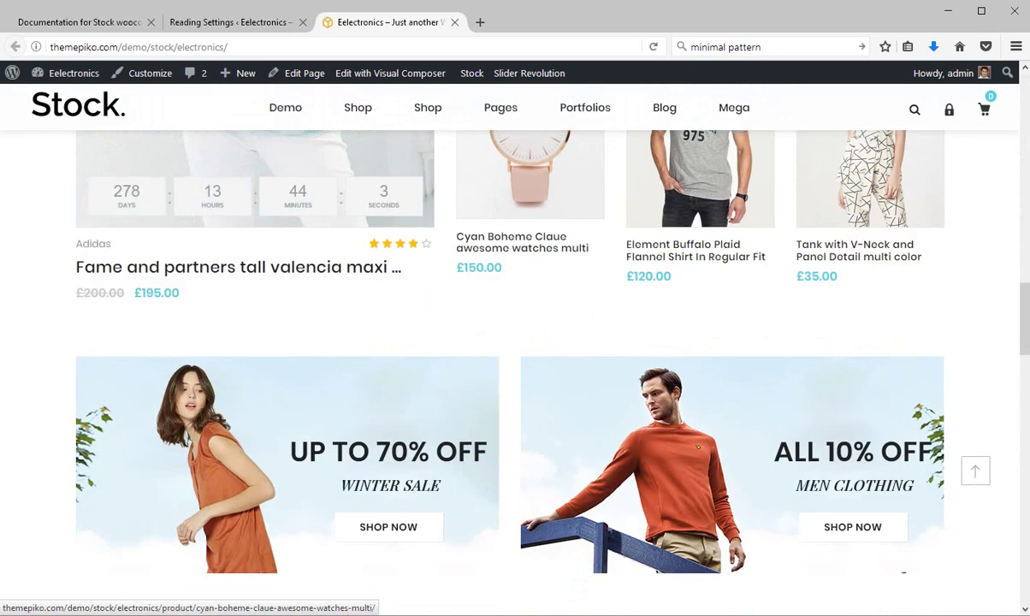
scroll(396, 343, down, 7)
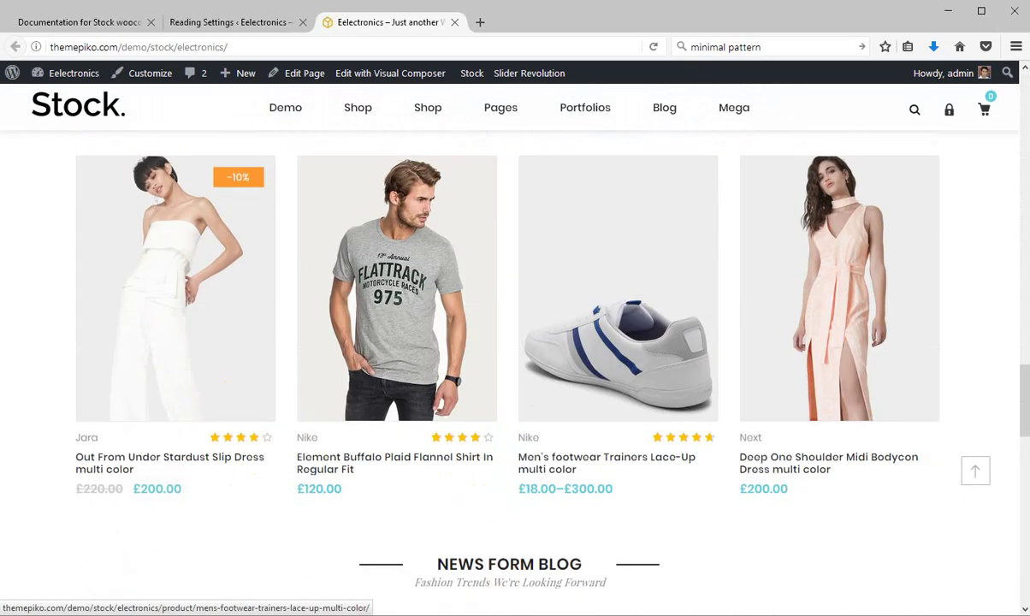
scroll(425, 291, down, 10)
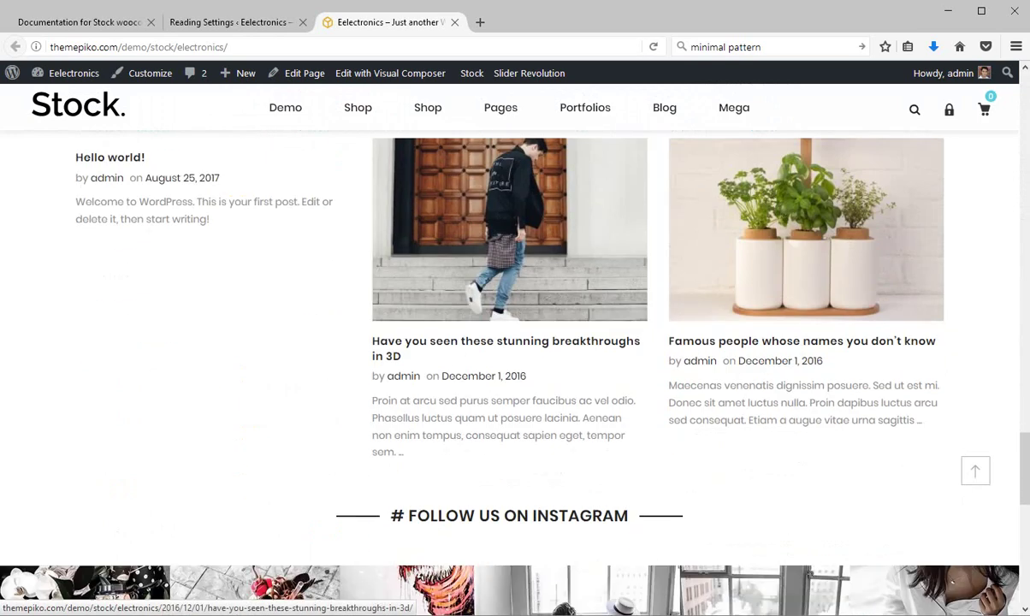
scroll(513, 342, down, 5)
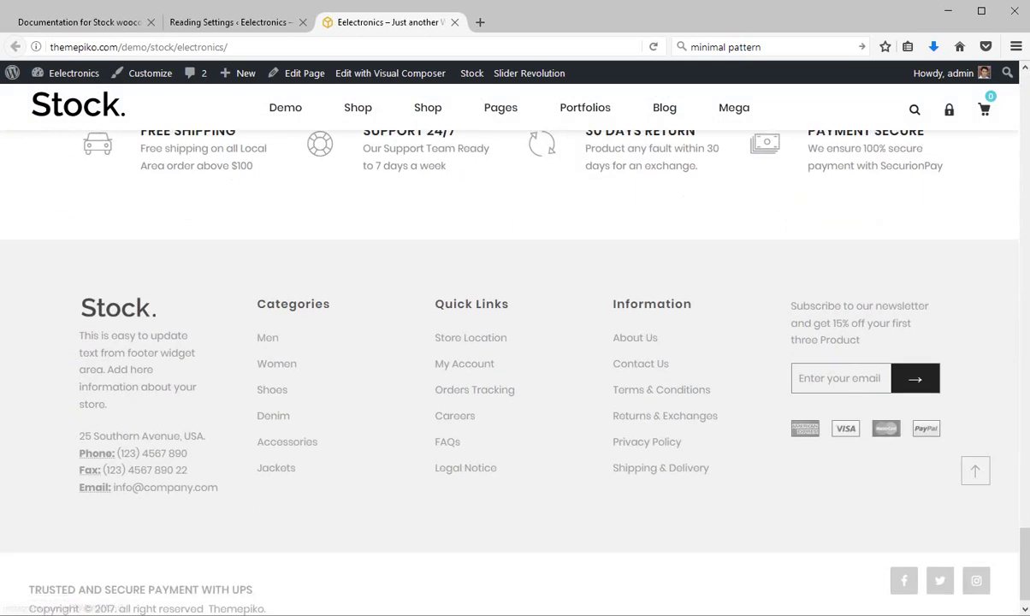
click(975, 470)
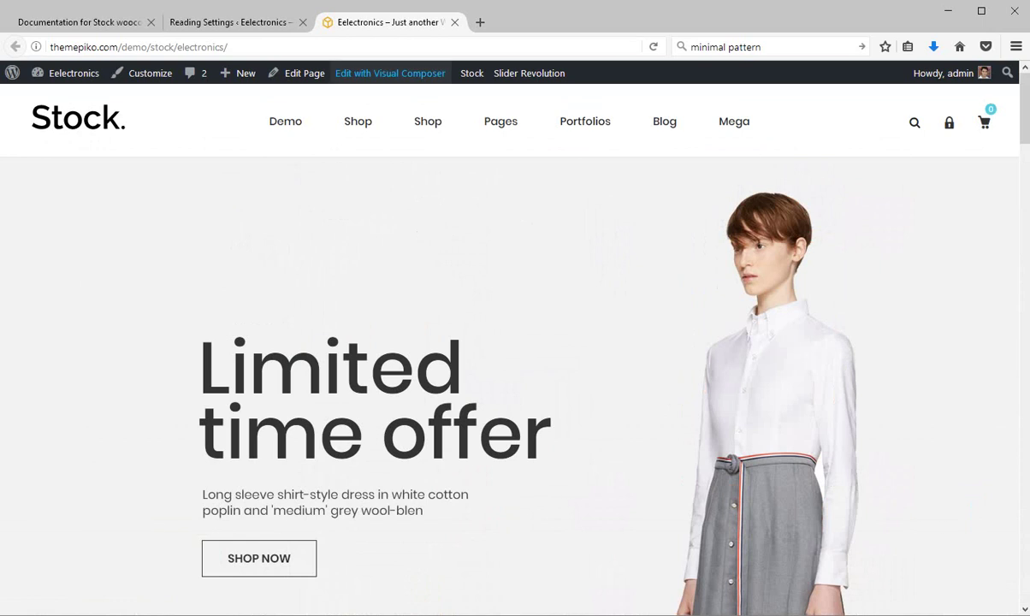
mouse_move(285, 121)
mouse_move(301, 173)
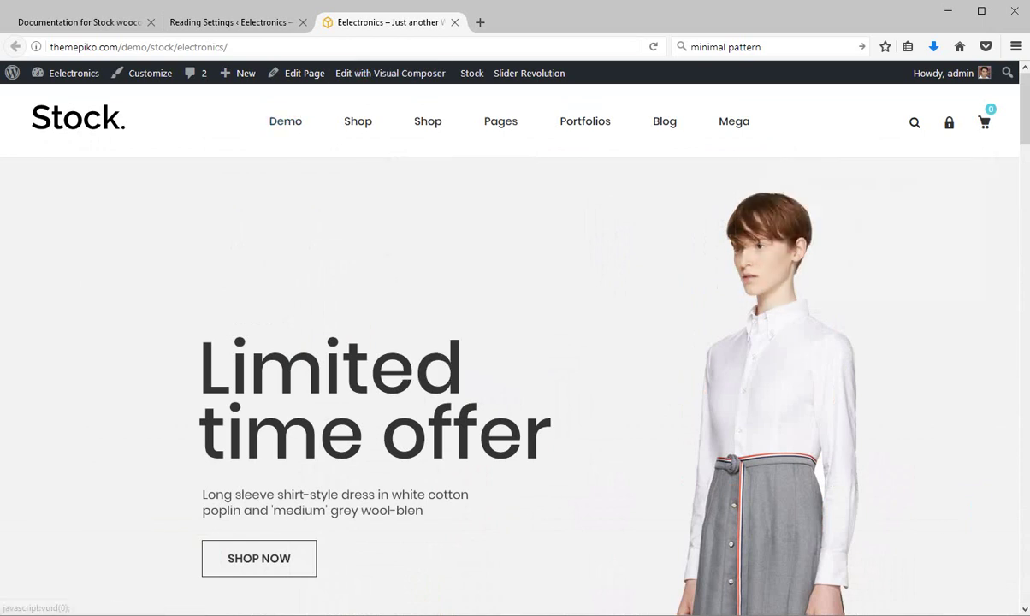
click(983, 123)
key(Escape)
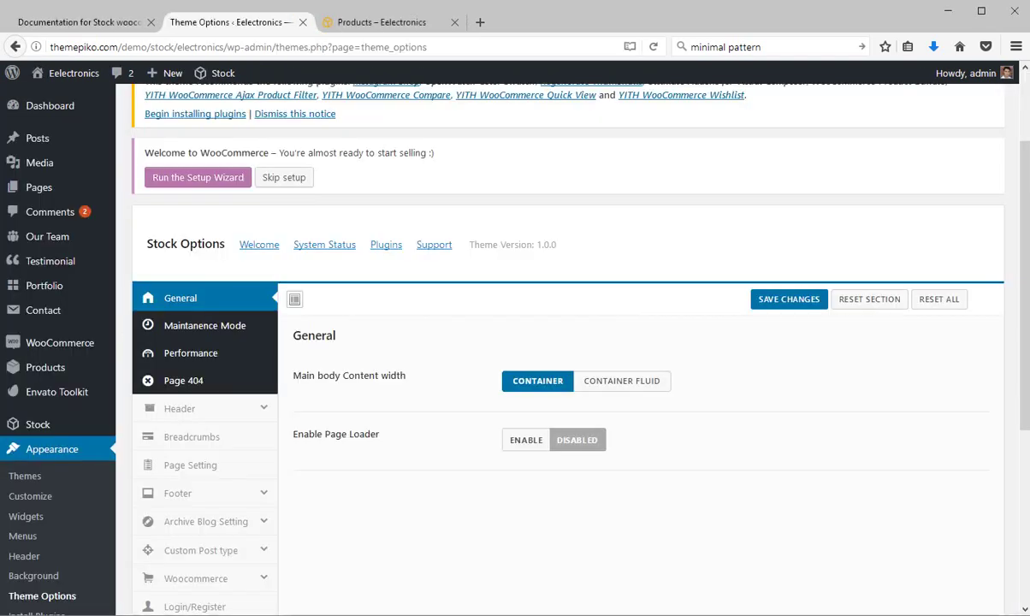
- Enable the page loader with the Spinner preloader style in the General theme options and save the changes
click(526, 440)
scroll(568, 349, down, 2)
click(599, 361)
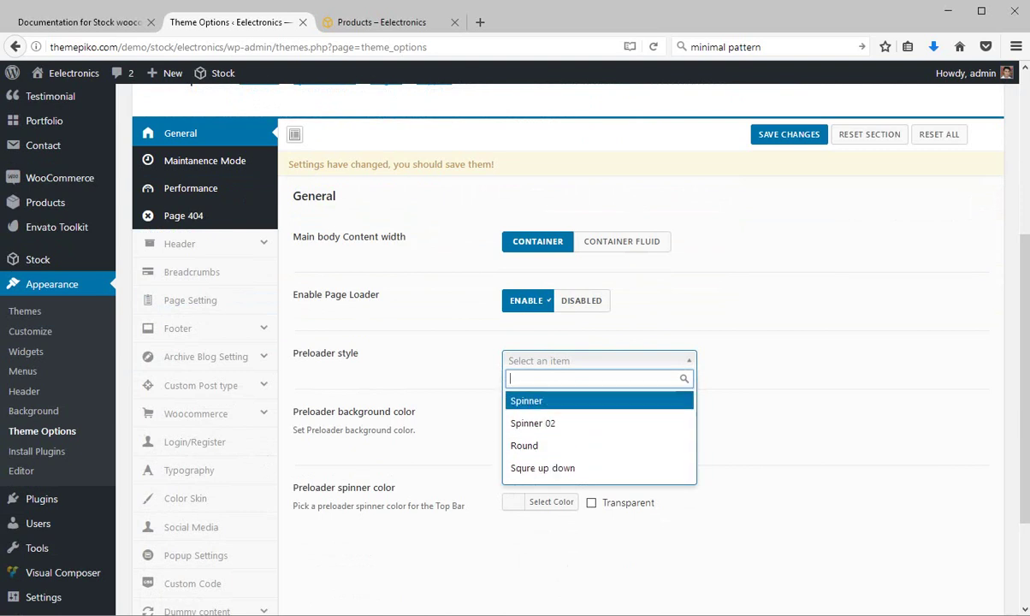
click(599, 401)
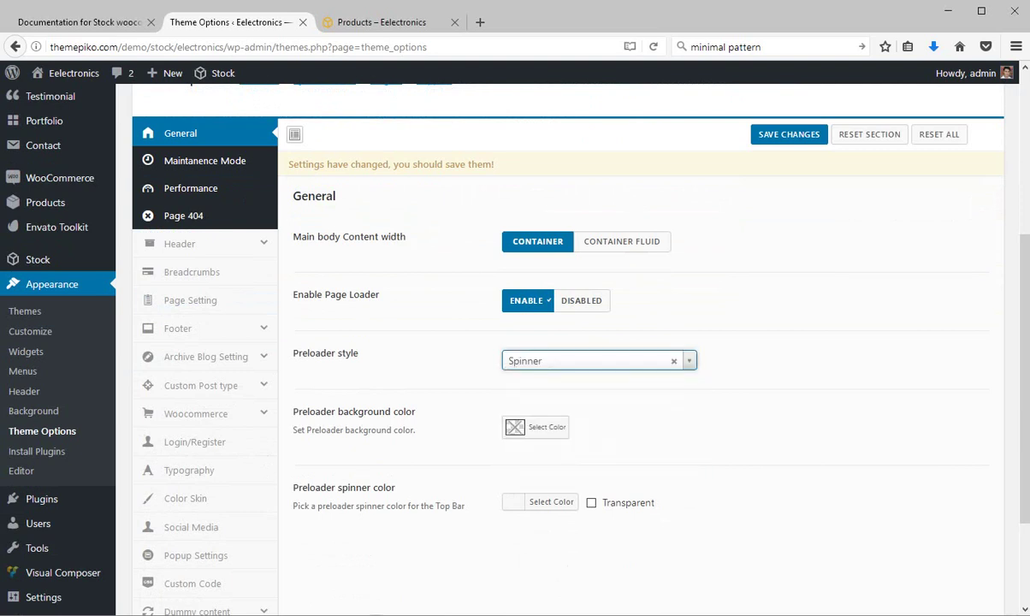
click(789, 134)
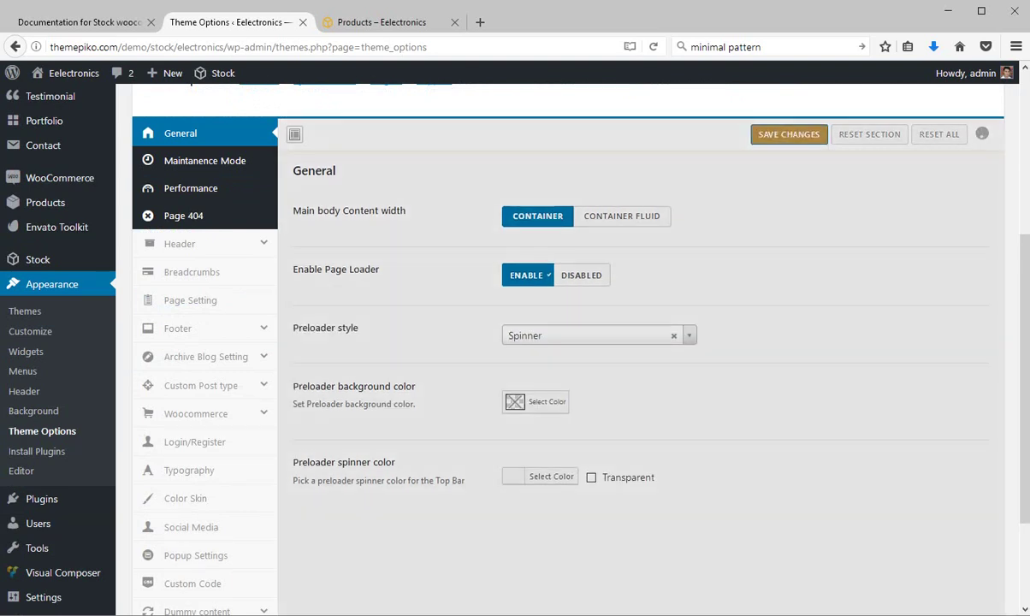
- Glance at the Footer options and open the Archive Product settings of the Woocommerce theme options
scroll(568, 342, down, 3)
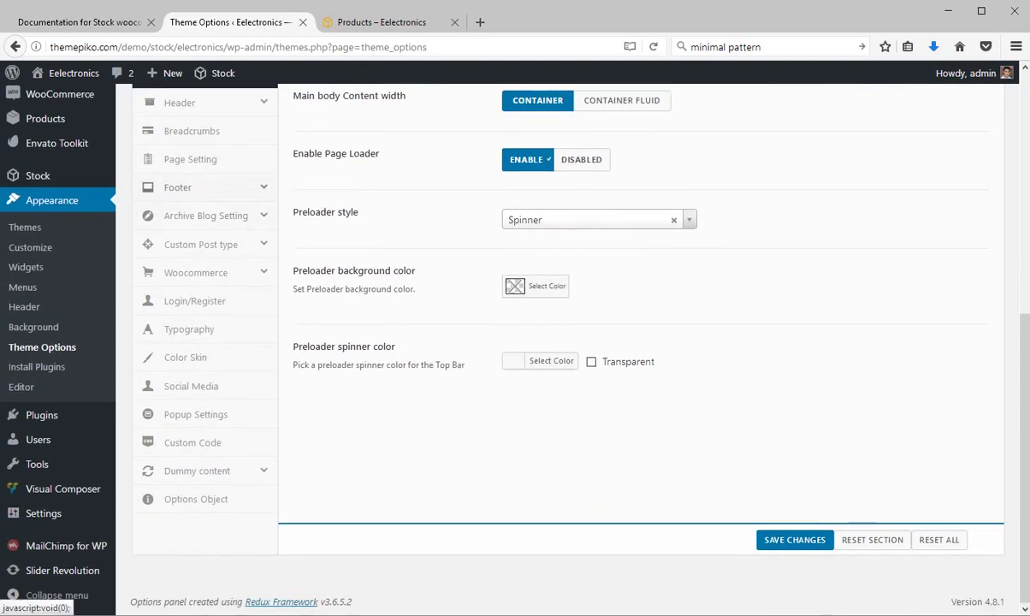
click(204, 187)
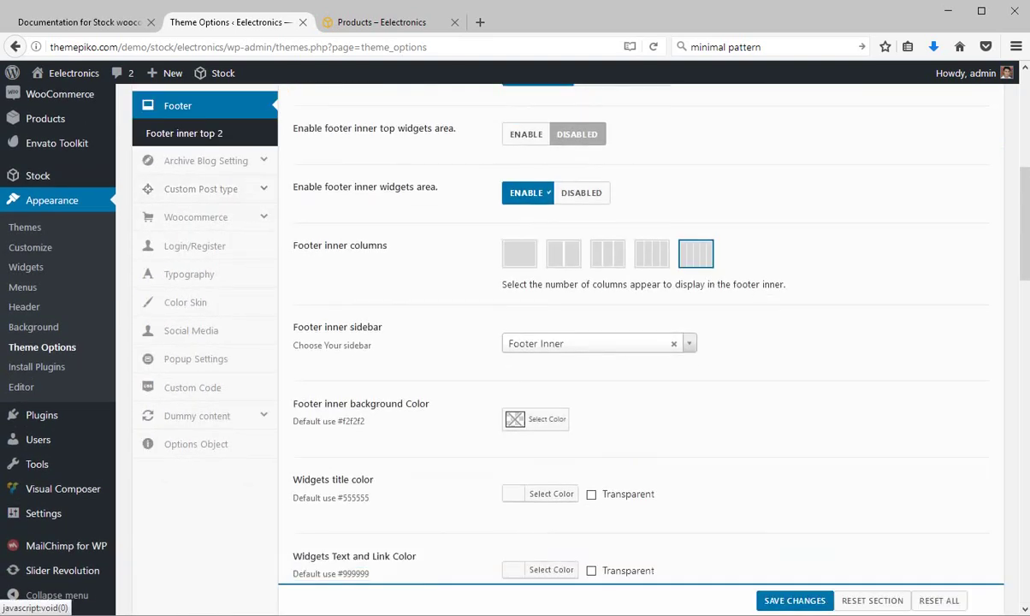
click(196, 217)
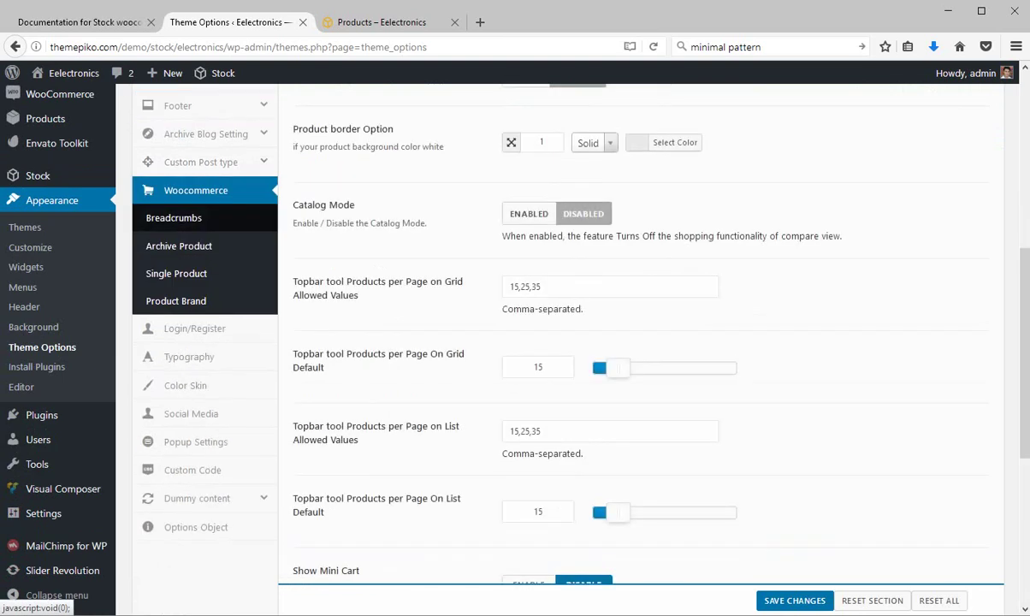
click(179, 245)
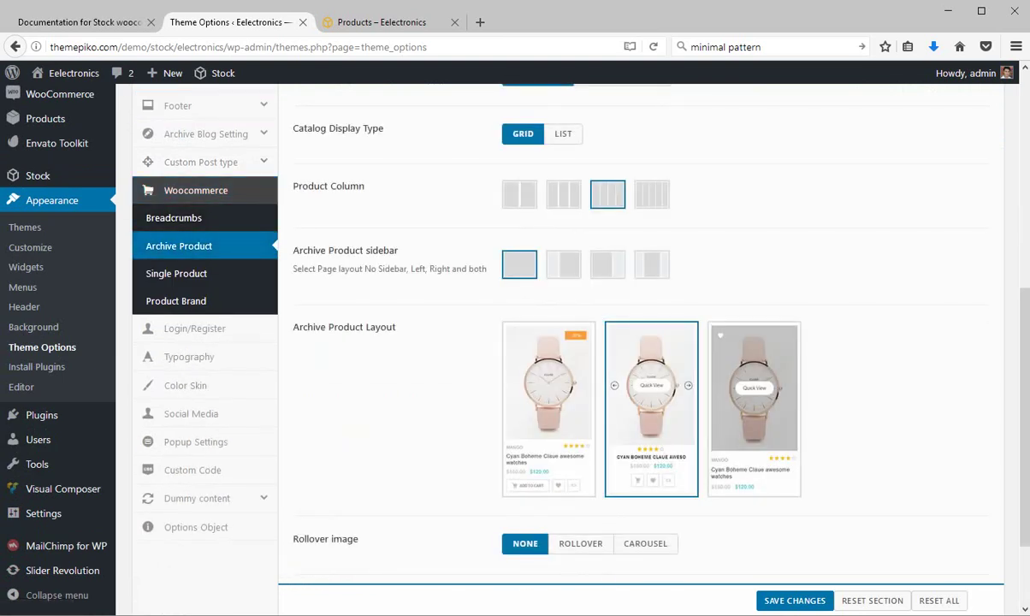
scroll(547, 312, down, 2)
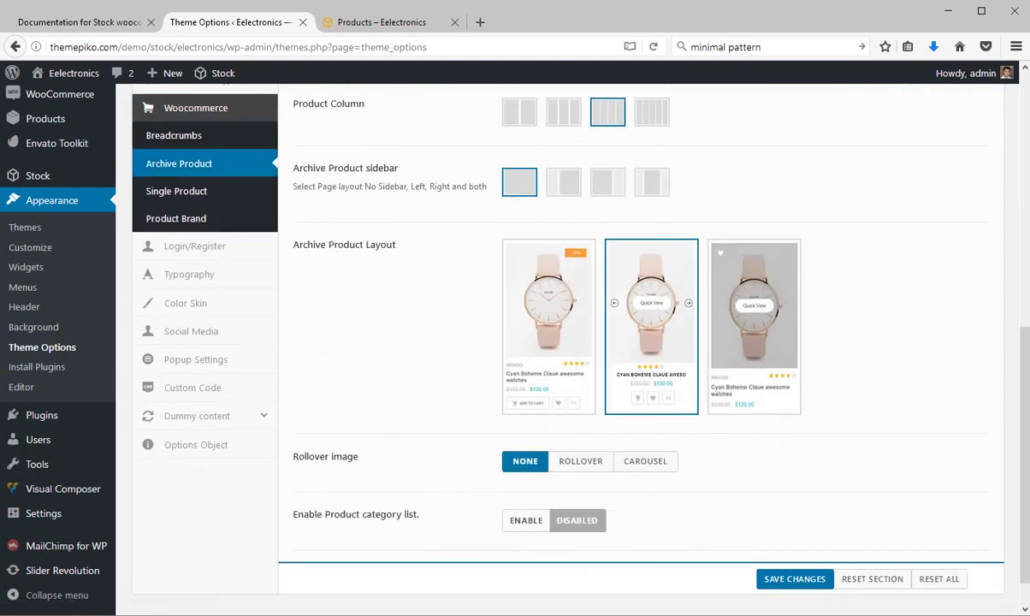
- Try out the three archive product layouts together with the Rollover and Carousel image options
click(754, 326)
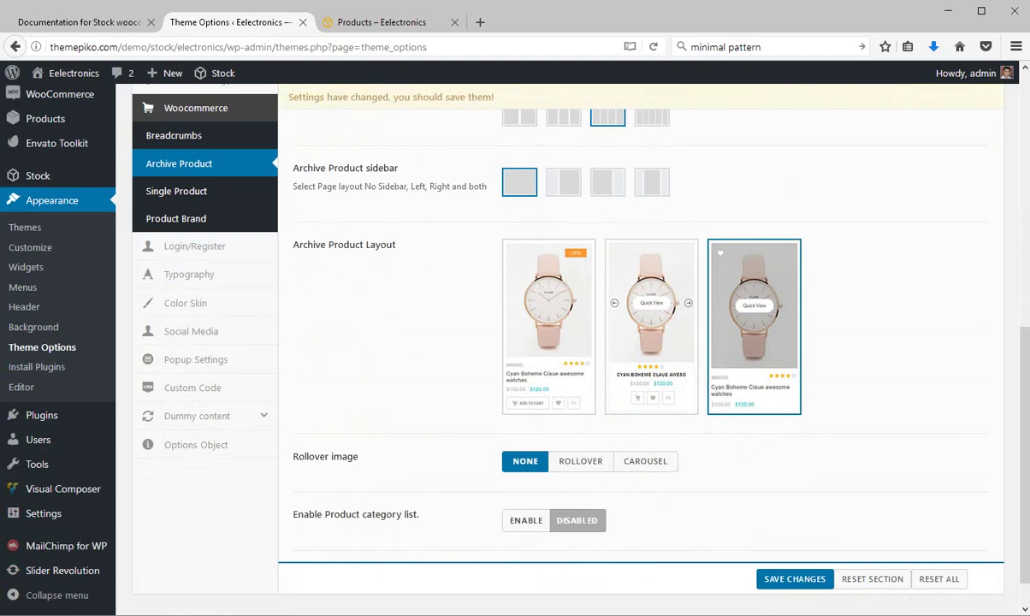
click(580, 461)
click(548, 327)
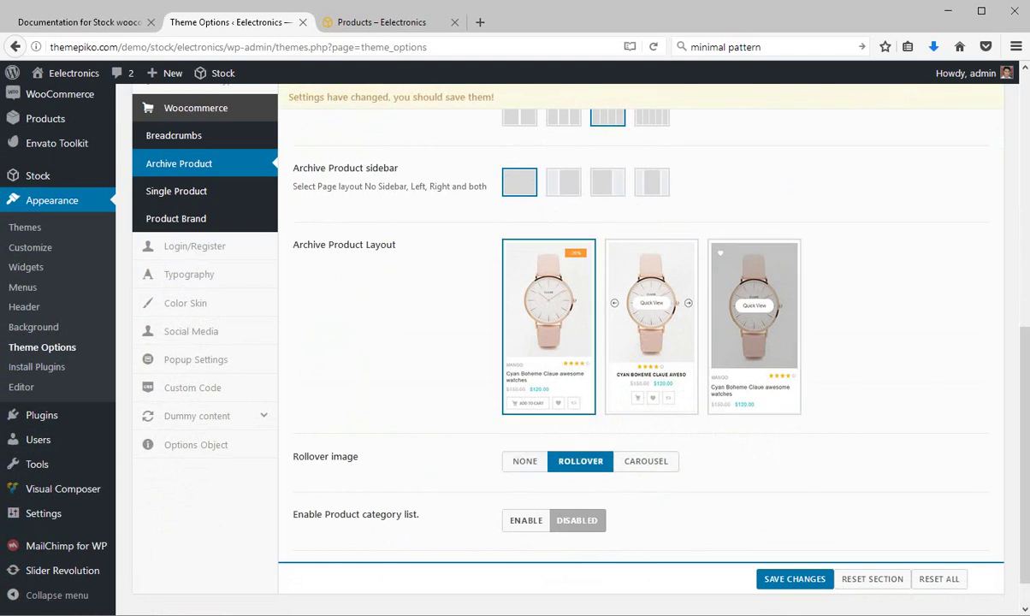
click(646, 461)
click(651, 327)
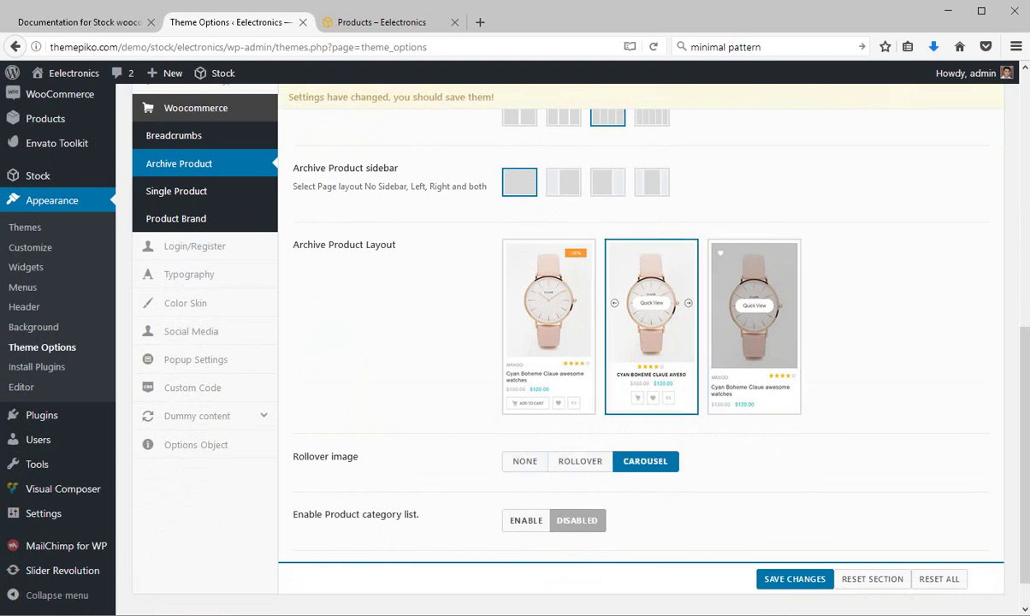
click(580, 461)
click(754, 326)
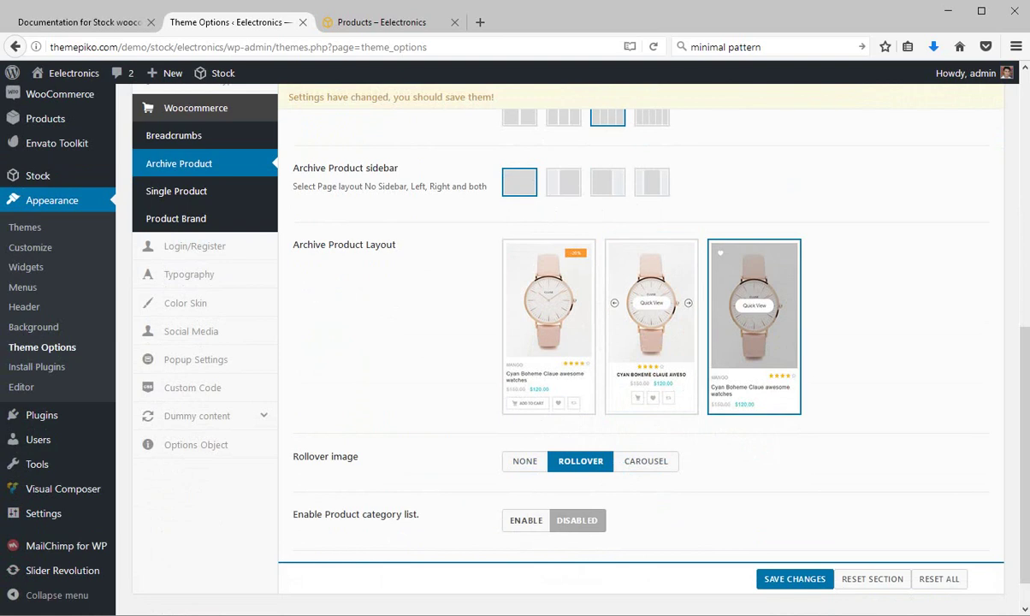
- Choose the archive product layout with the Add to Cart label, set the rollover image to Rollover, and save the changes
click(548, 327)
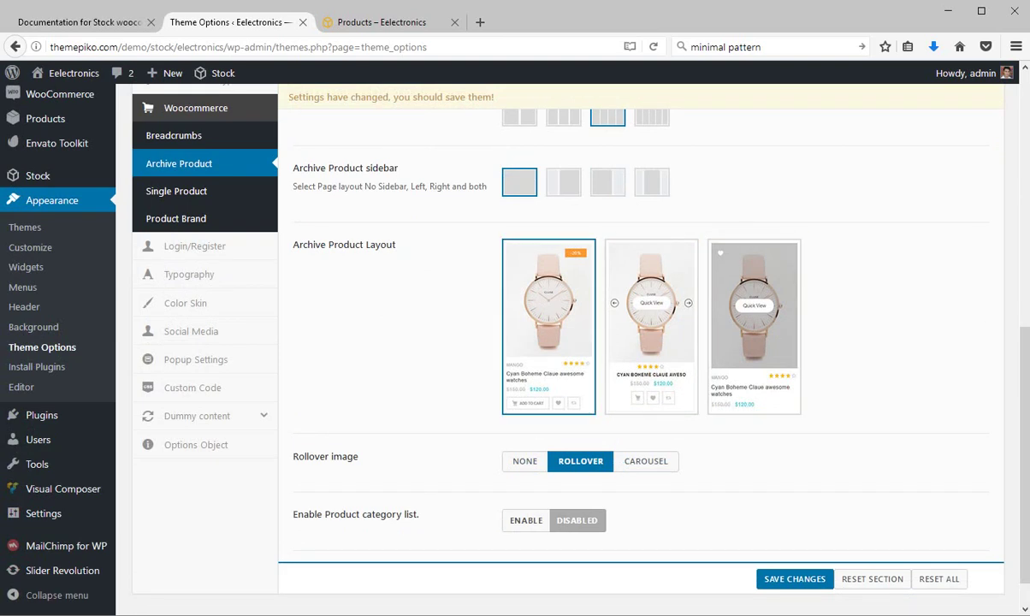
click(645, 461)
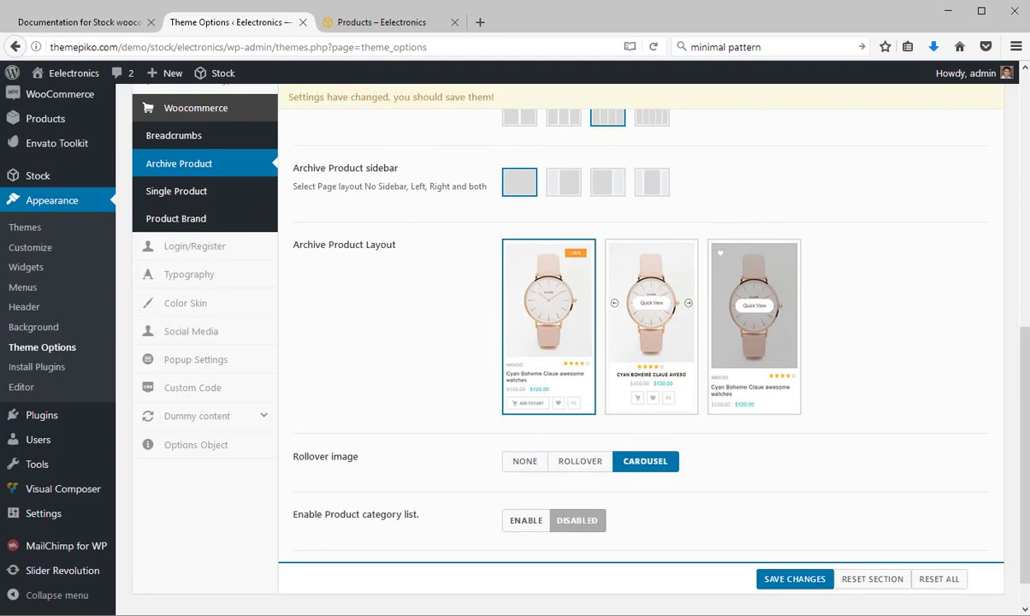
click(580, 461)
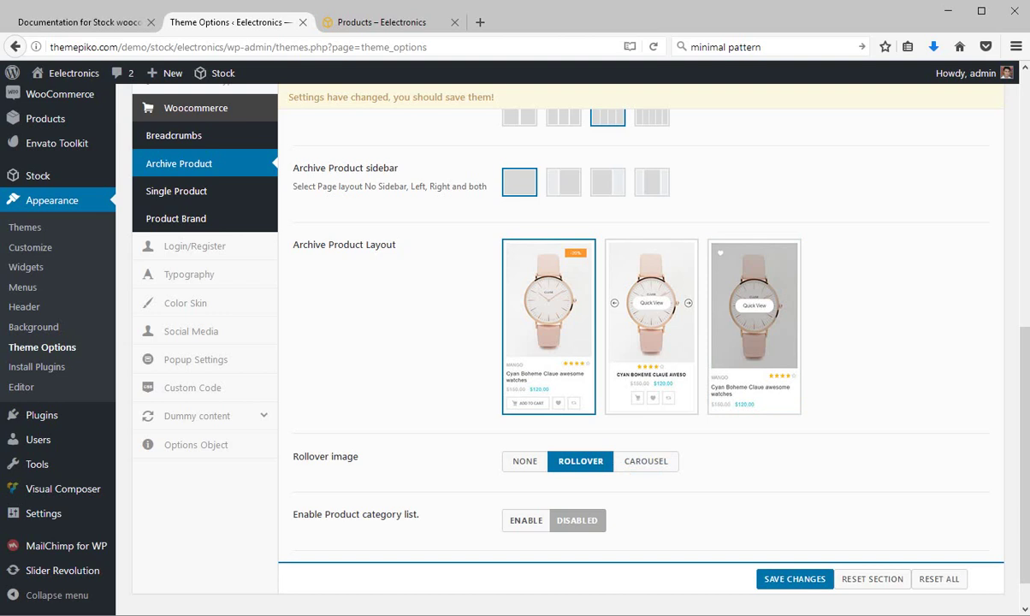
click(524, 461)
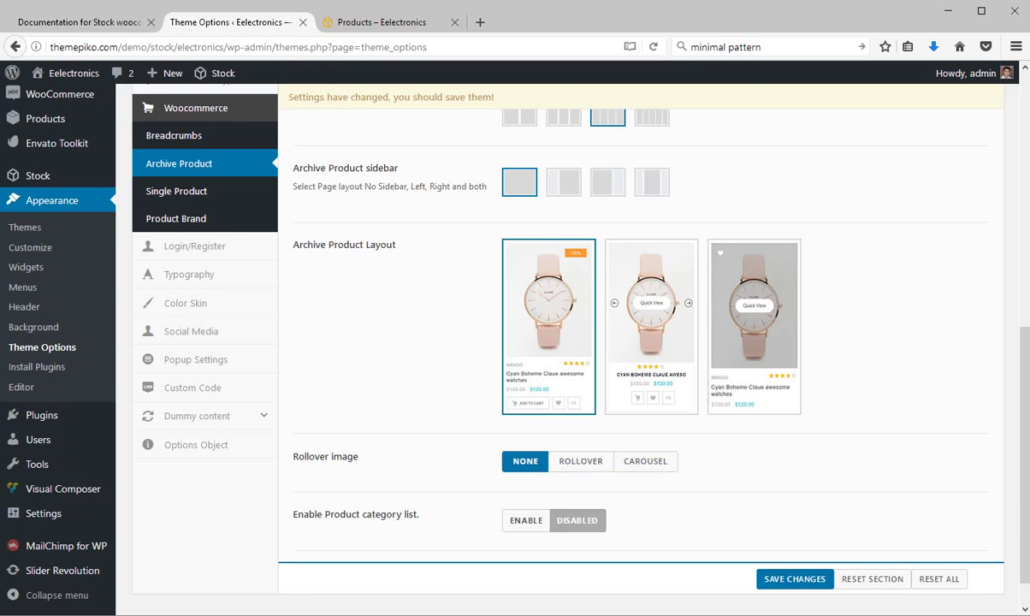
click(580, 461)
click(794, 578)
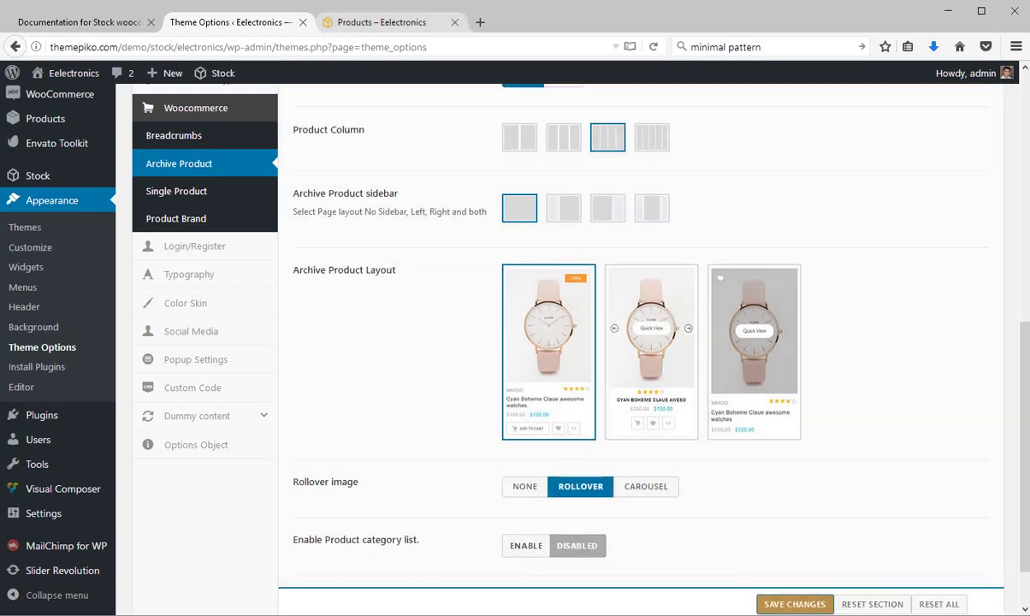
- Reload the shop's Products page and examine the product grid's layout and its rollover images
click(381, 22)
key(F5)
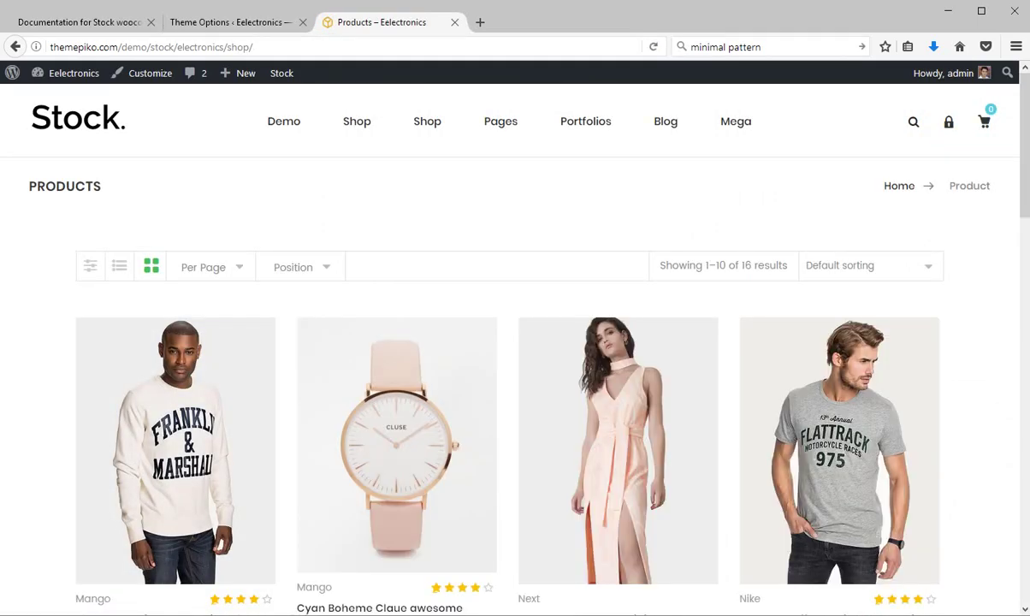
scroll(617, 368, down, 2)
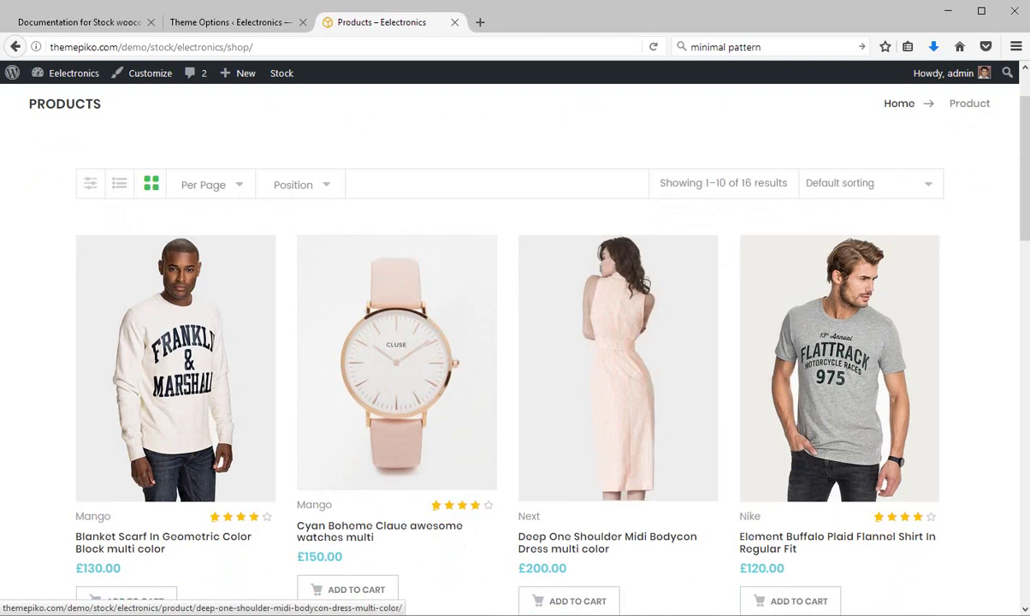
scroll(838, 367, down, 5)
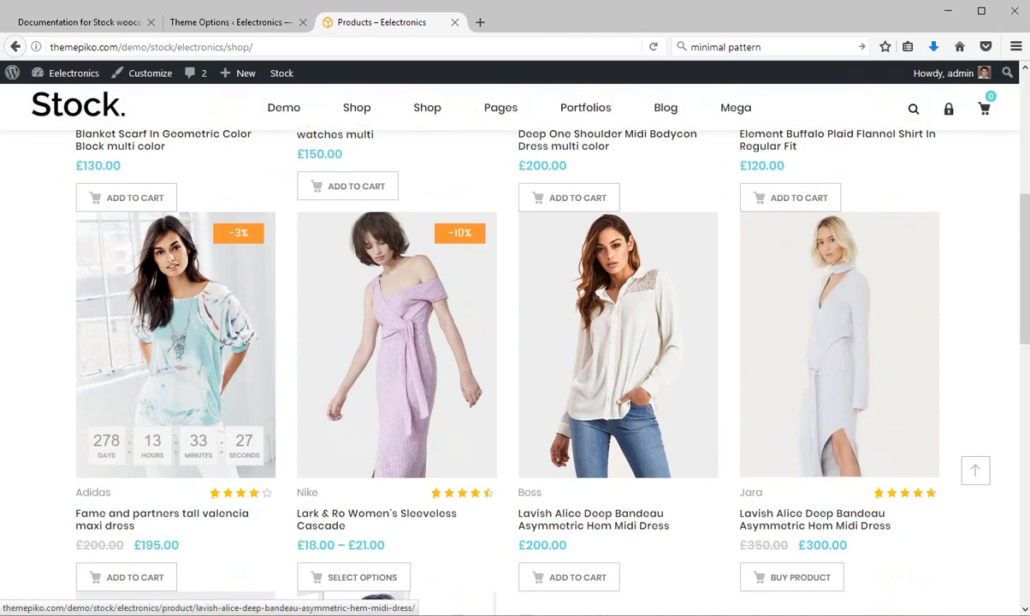
scroll(175, 342, up, 6)
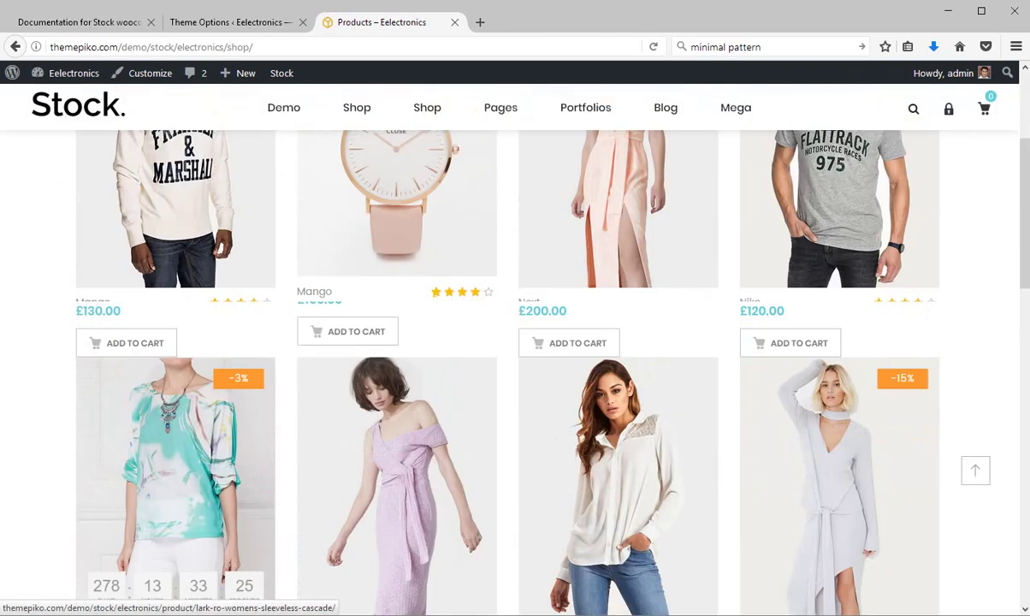
- Set the archive products' rollover image option to Carousel in the theme options and save the changes
click(230, 22)
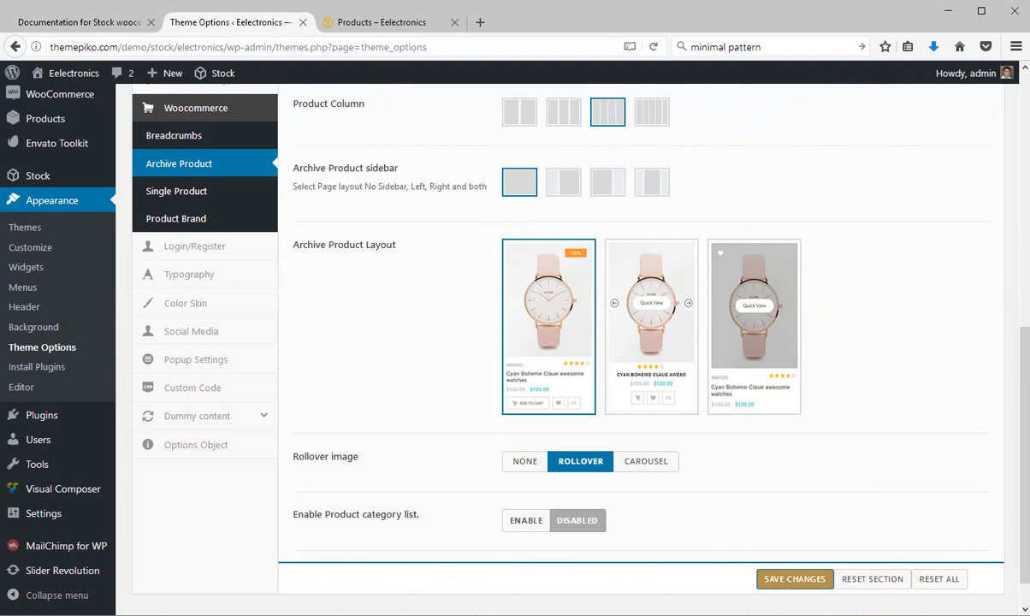
click(645, 461)
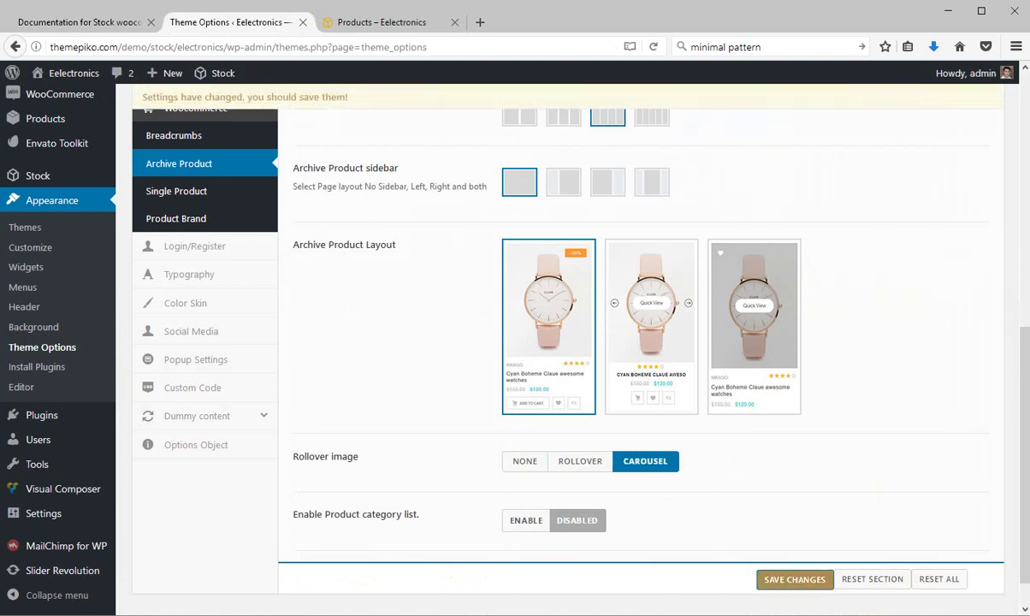
click(794, 579)
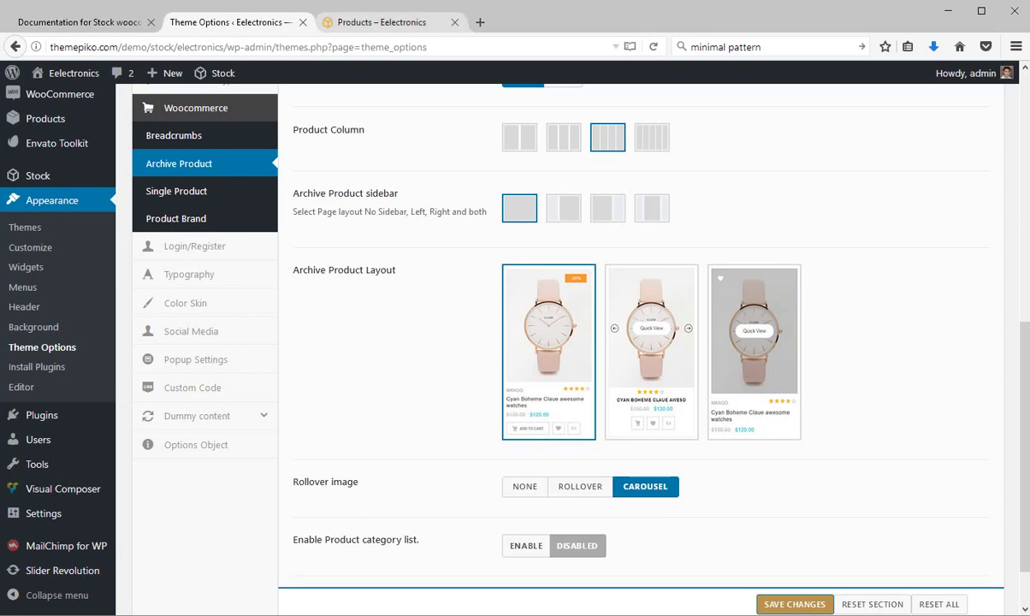
- Reload the shop's Products page to check the carousel product images, and return to the theme options
click(381, 22)
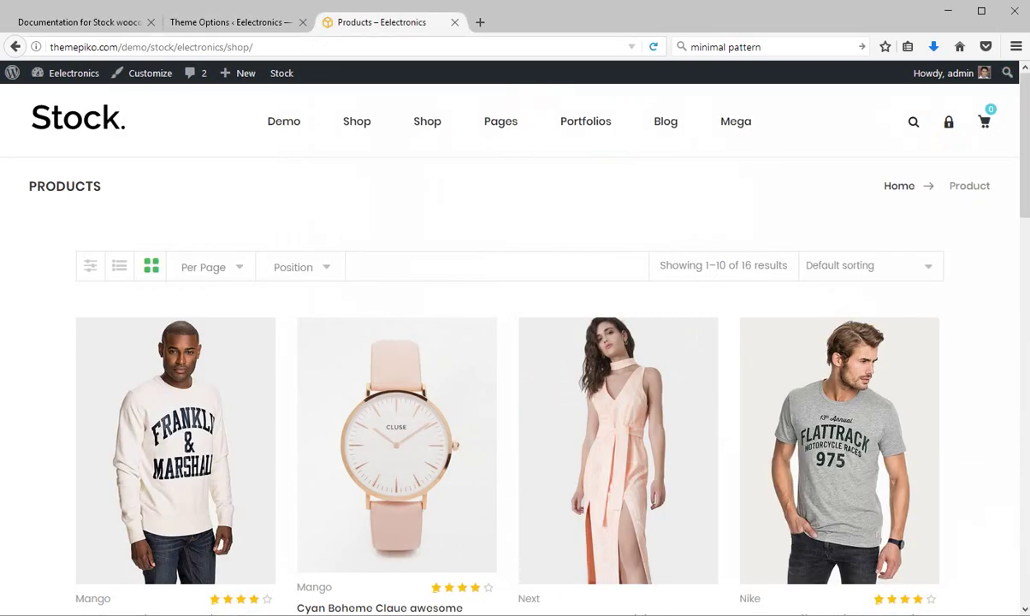
key(F5)
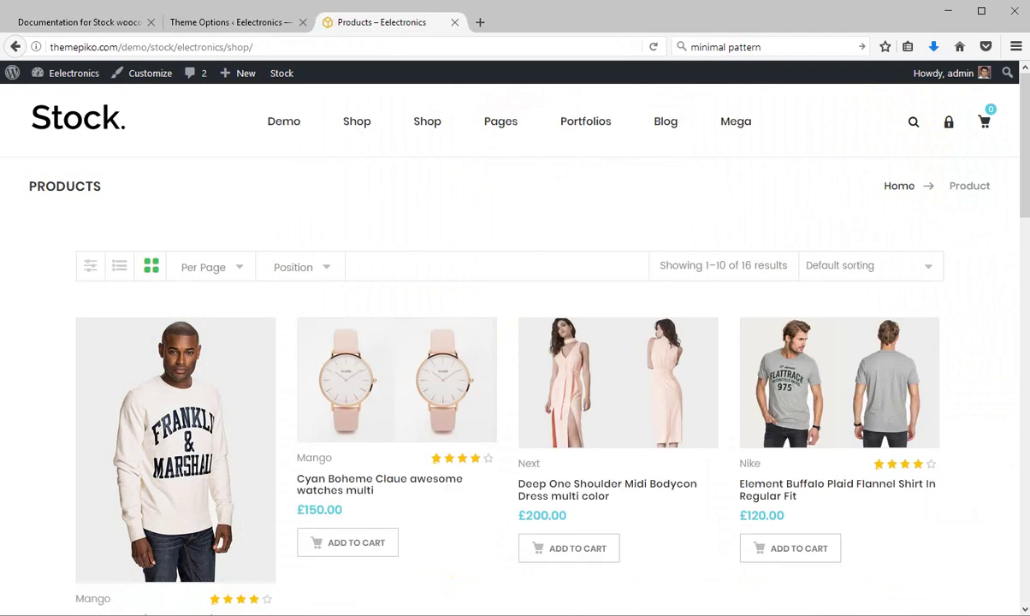
click(230, 21)
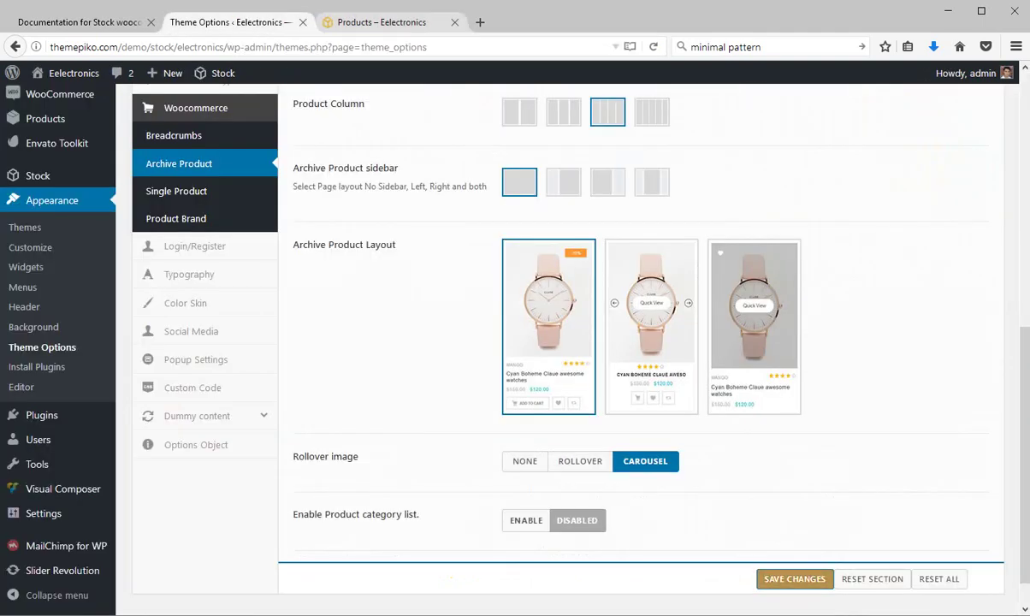
- Choose the archive product layout with the darkened image and centred Quick View label, set the rollover image to Rollover, and save the changes
click(382, 21)
key(ctrl+shift+Tab)
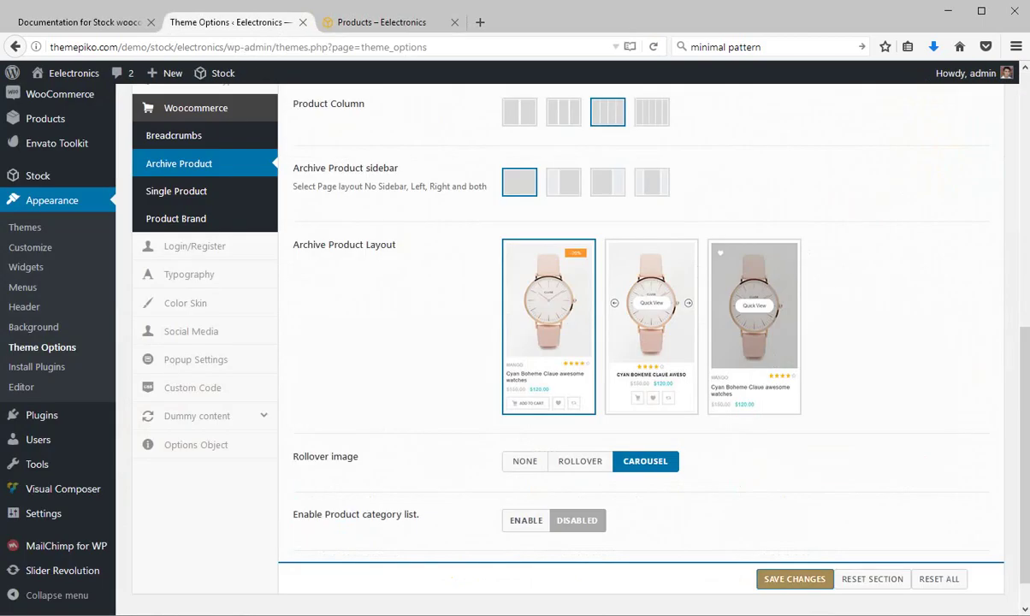
click(766, 334)
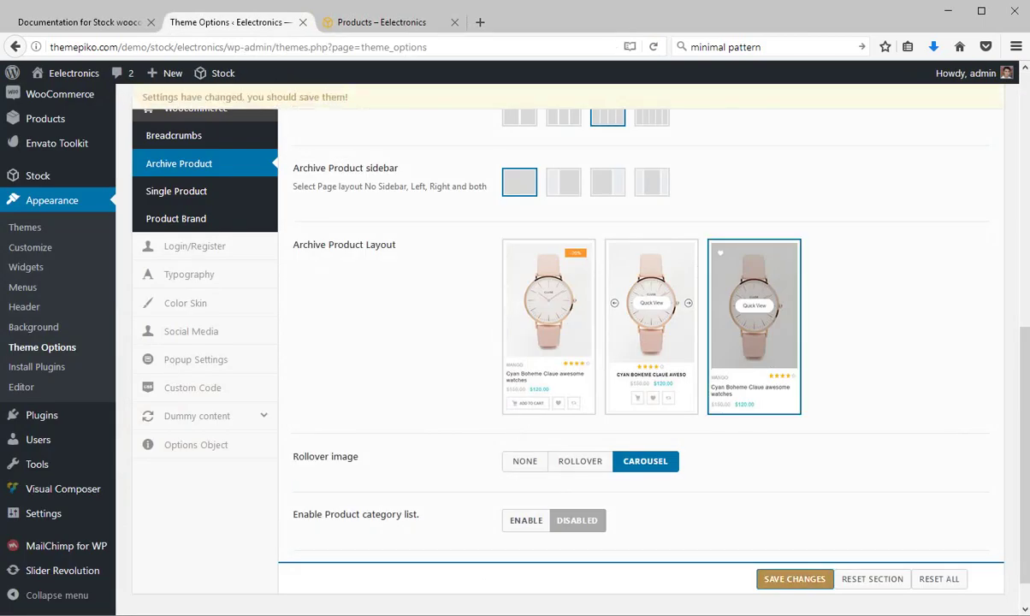
click(580, 461)
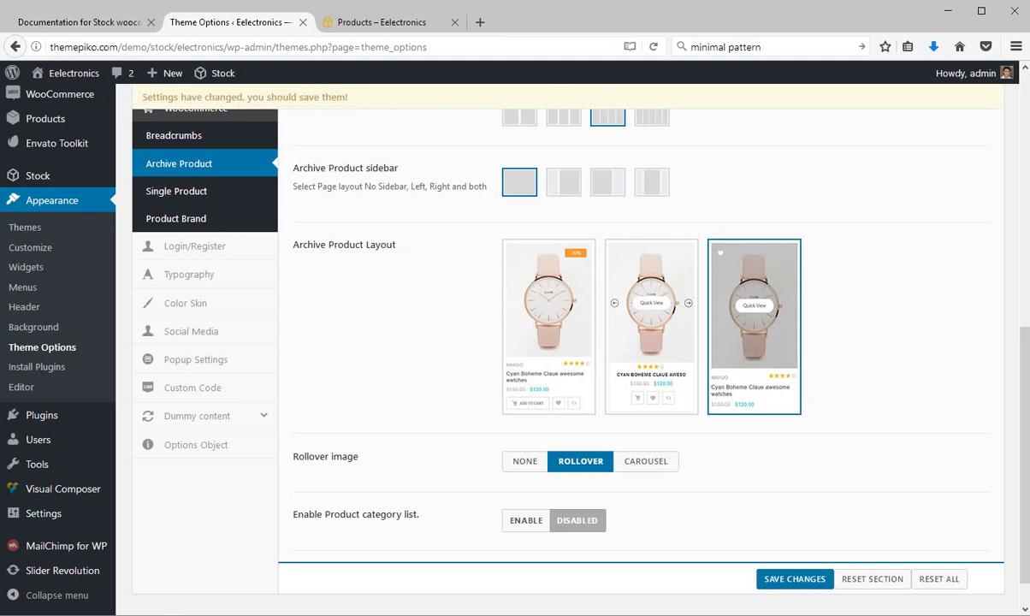
click(794, 578)
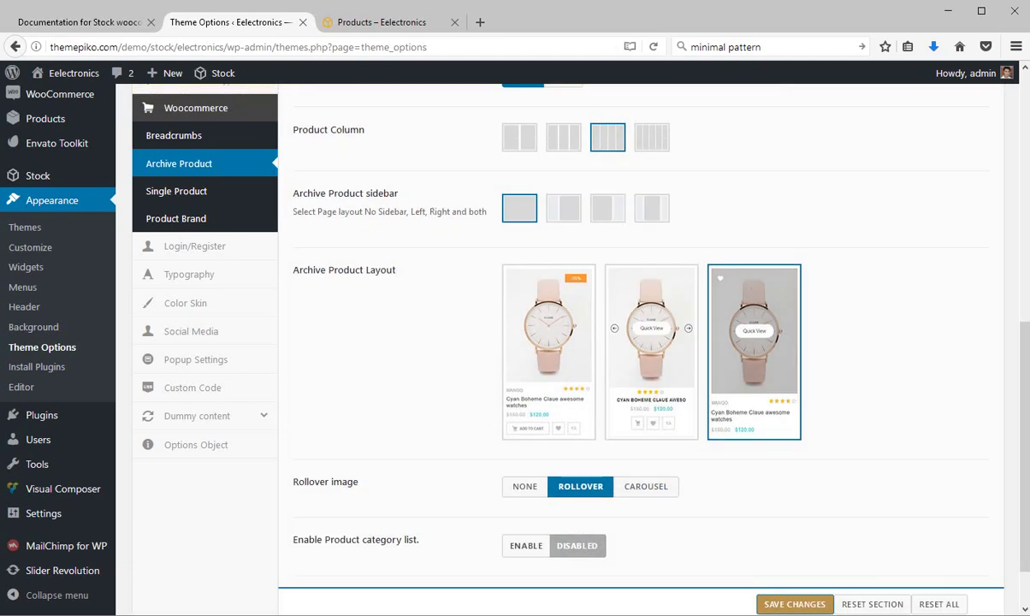
- Reload the shop's Products page and examine the product grid's new layout and its rollover images
click(382, 22)
click(654, 47)
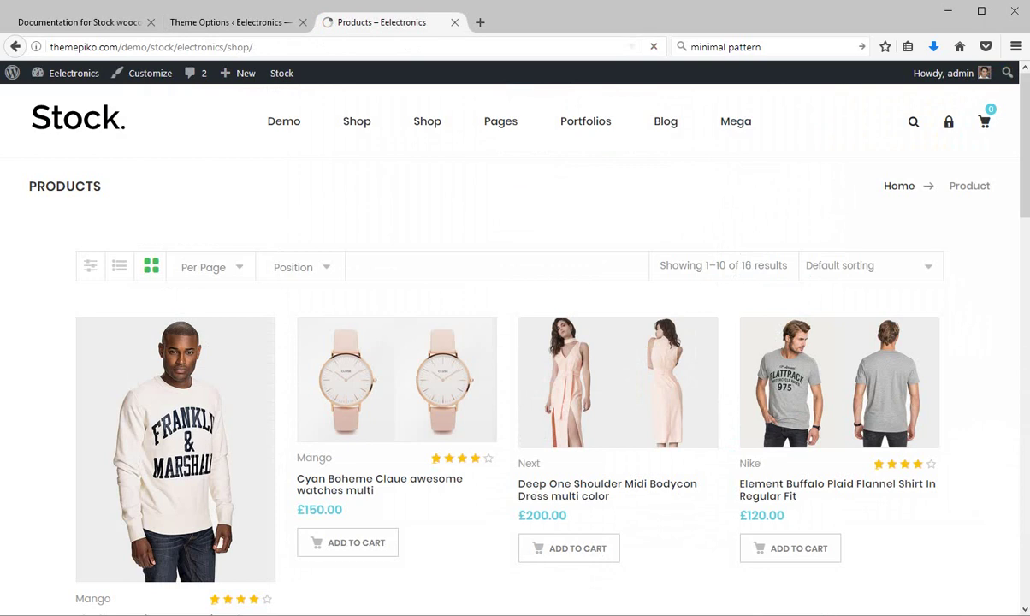
key(ctrl+shift+Tab)
key(ctrl+Tab)
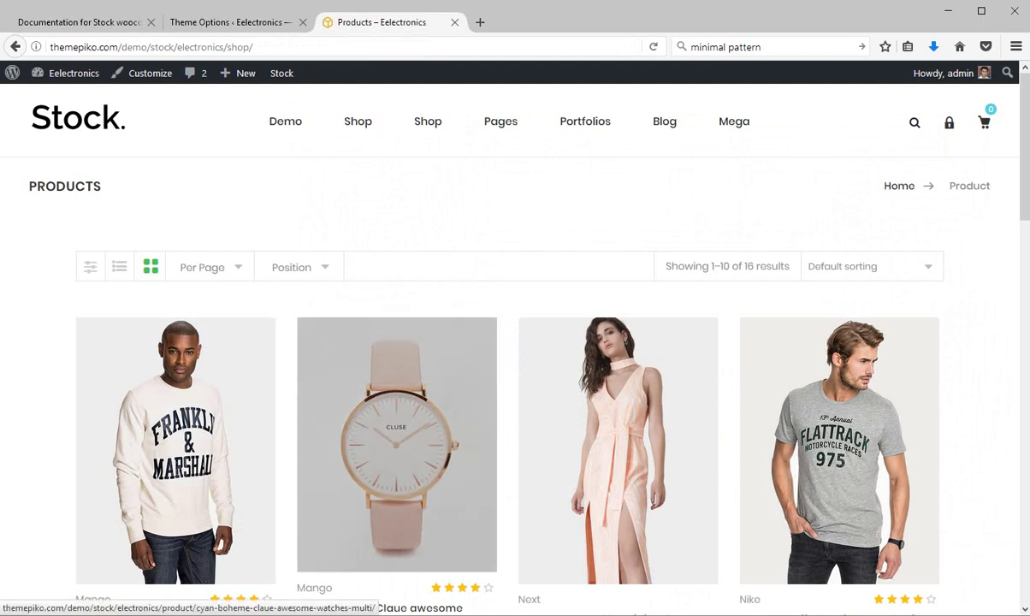
scroll(396, 428, down, 4)
scroll(175, 428, down, 3)
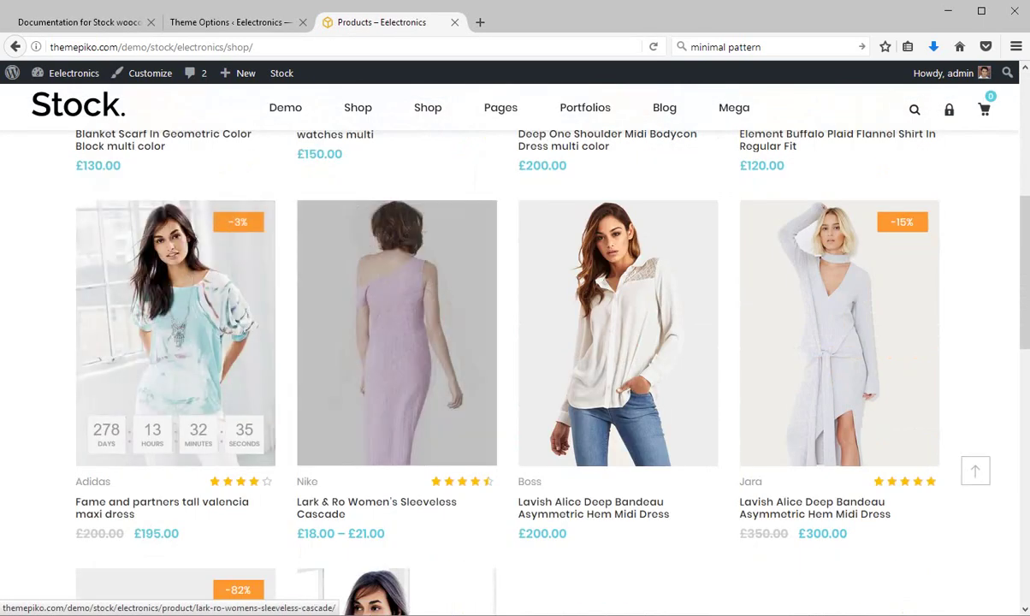
scroll(838, 342, up, 5)
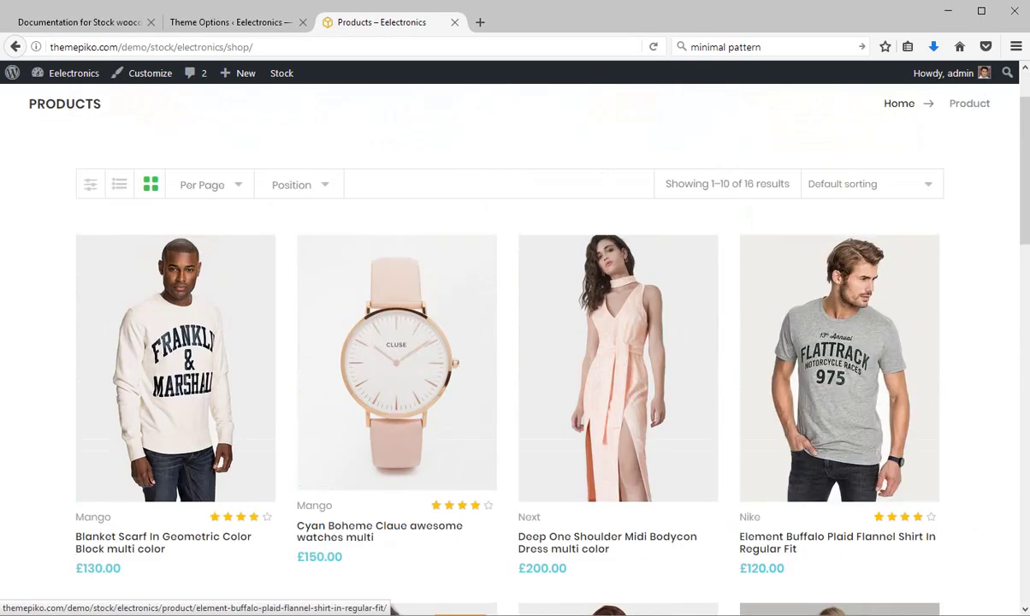
scroll(396, 368, up, 2)
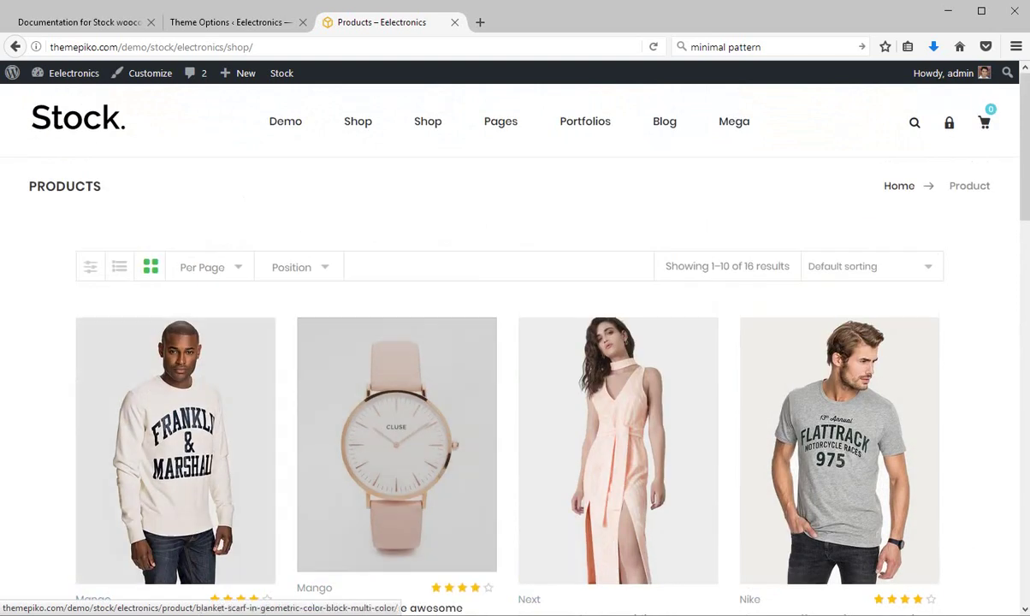
mouse_move(585, 121)
mouse_move(616, 173)
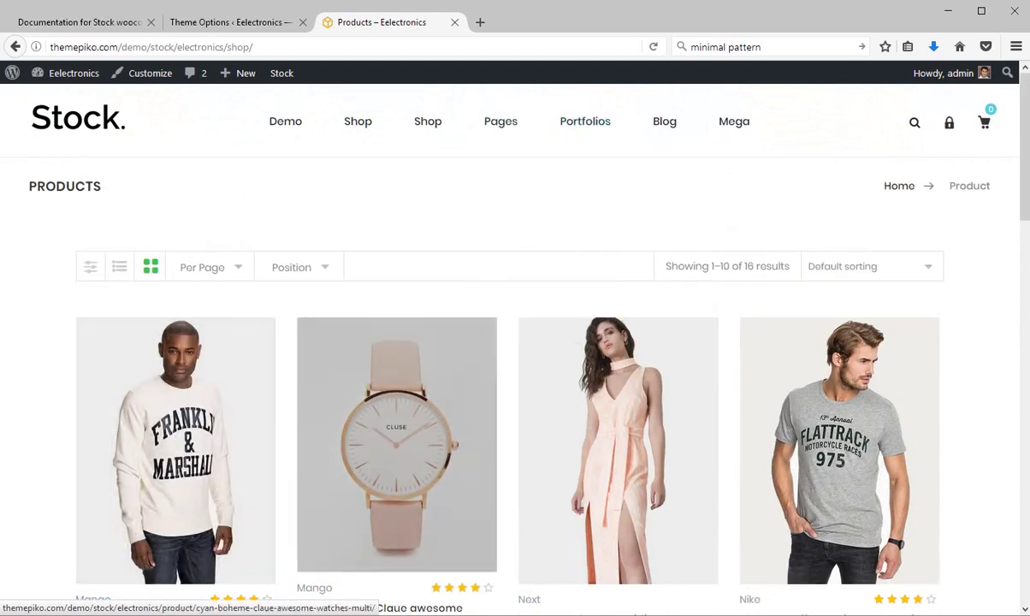